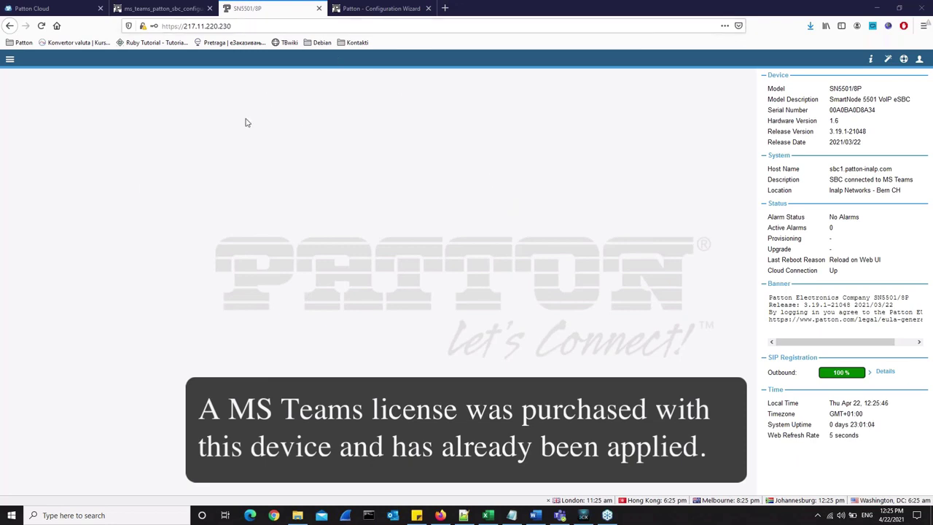
Check the SBC's entry in the Patton Cloud device list and return to the SN5501/8P web interface
click(64, 10)
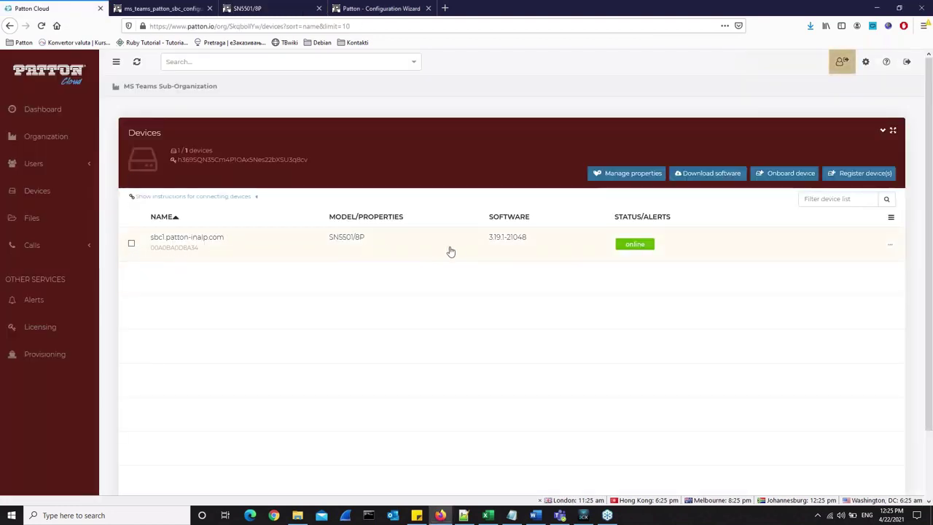
click(283, 9)
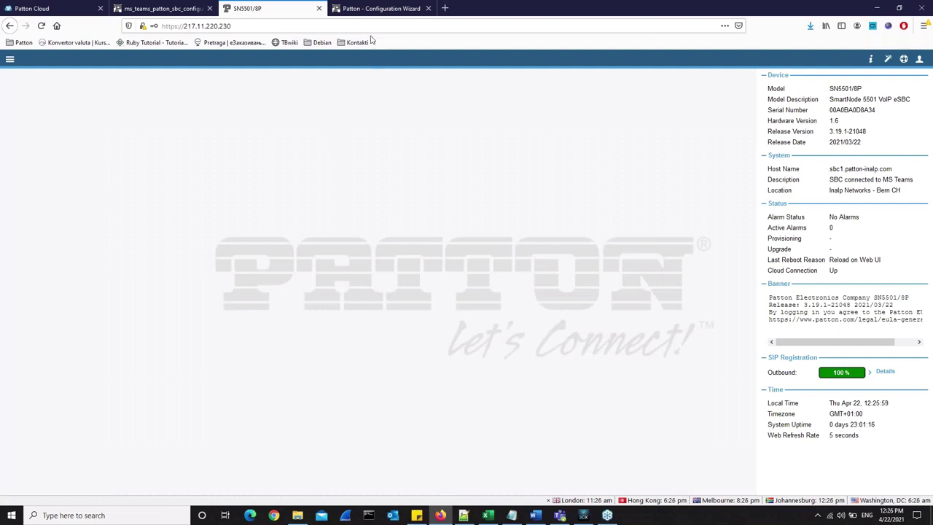
Search the Patton Configuration Wizard site for wizards with the keyword Teams
click(377, 10)
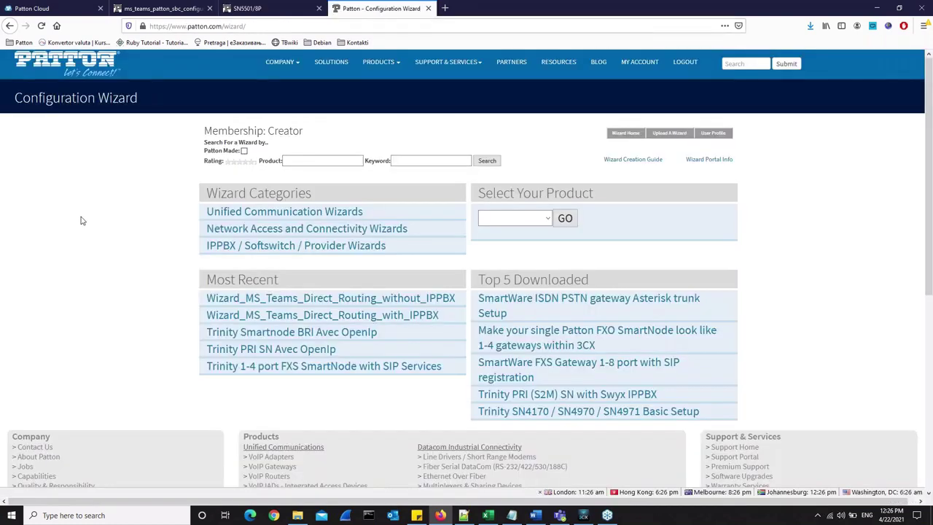
click(400, 161)
text(Tera)
key(BackSpace)
key(BackSpace)
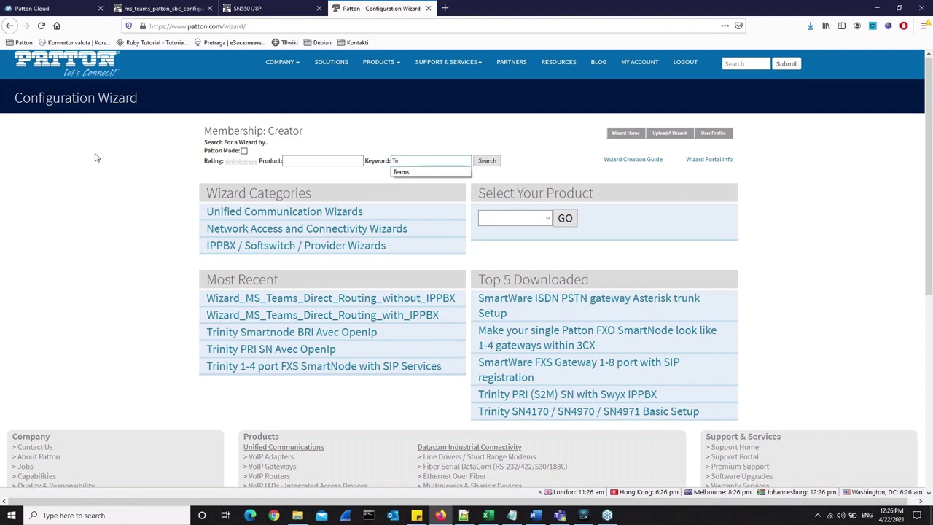
key(Down)
key(Return)
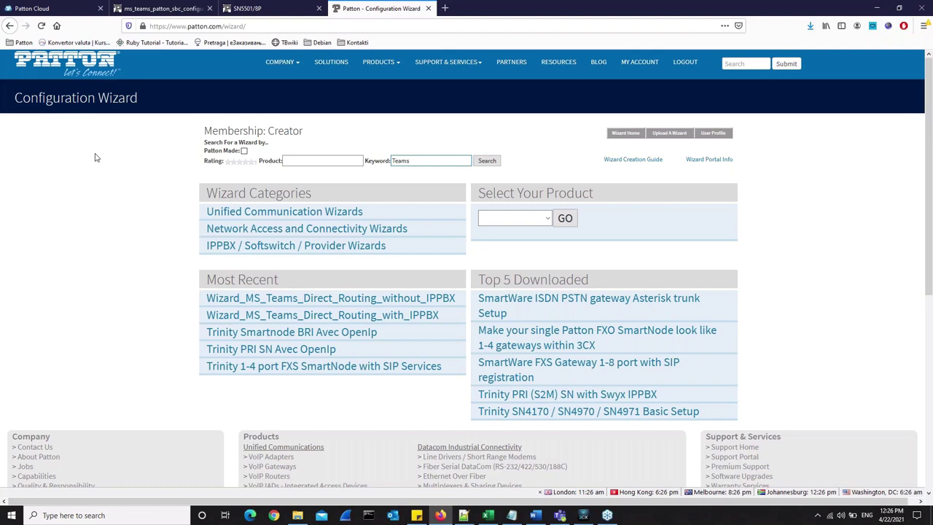
click(485, 162)
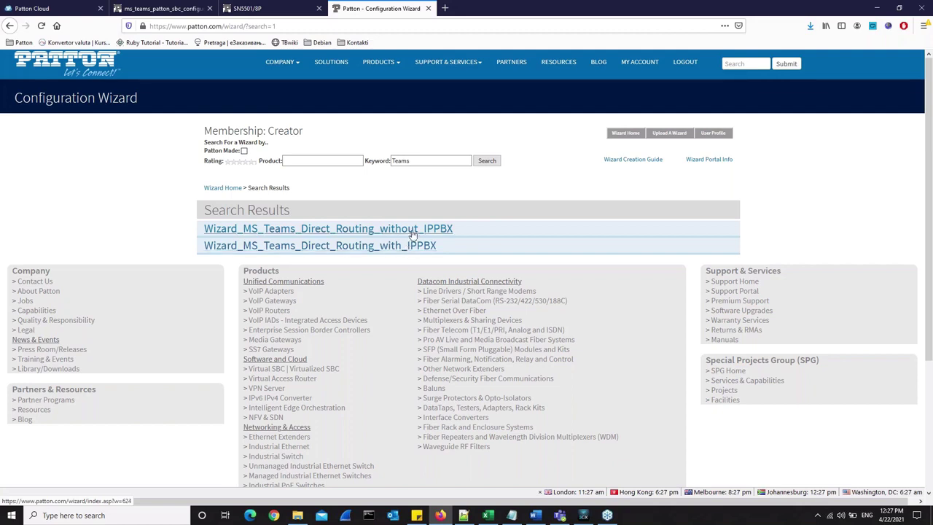
Download the Wizard_MS_Teams_Direct_Routing_without_IPPBX wizard and save the XML file to the Desktop
click(414, 233)
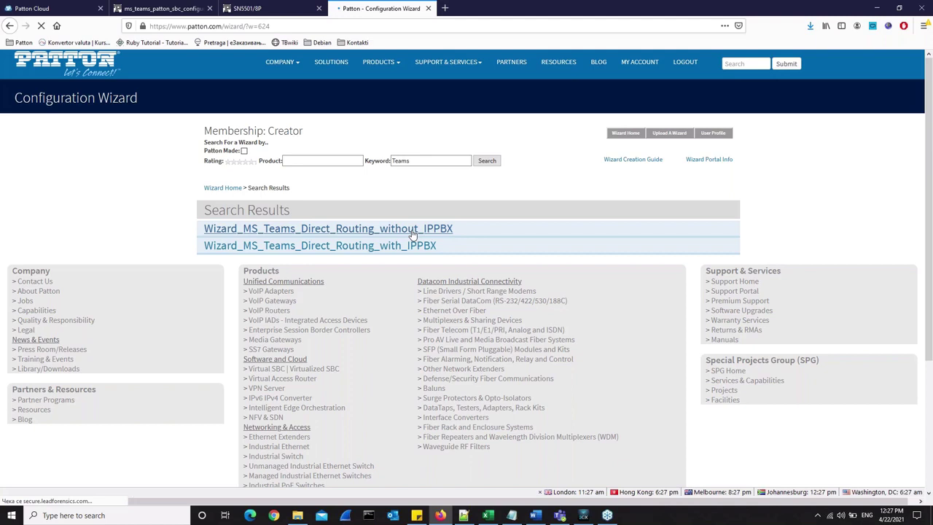
click(413, 232)
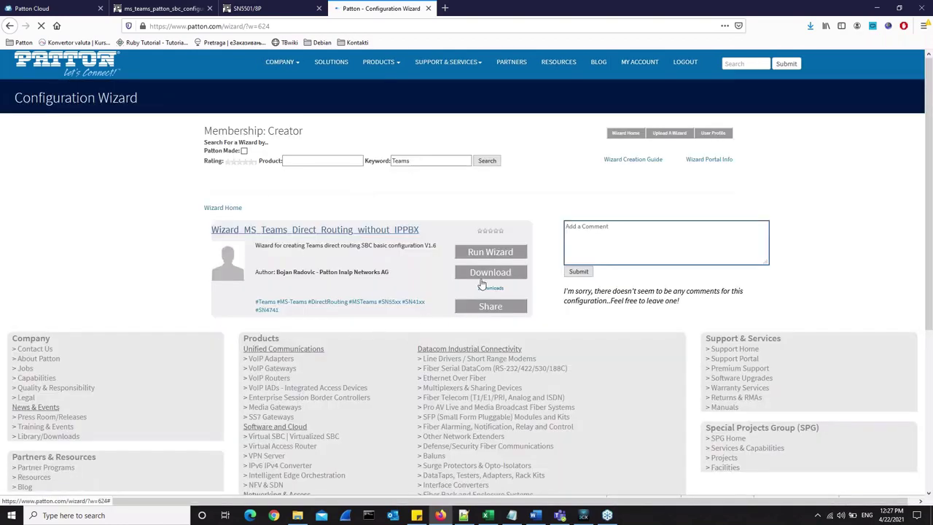
click(489, 276)
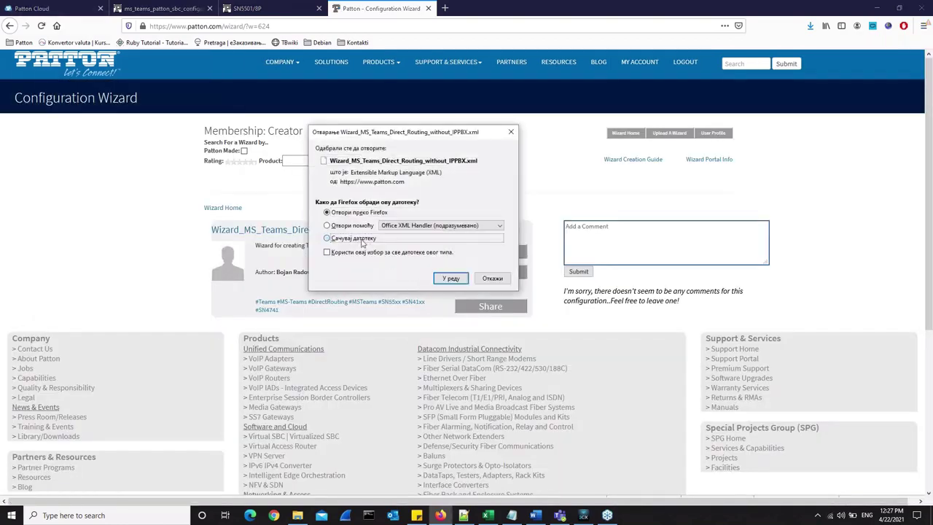
click(326, 238)
click(449, 279)
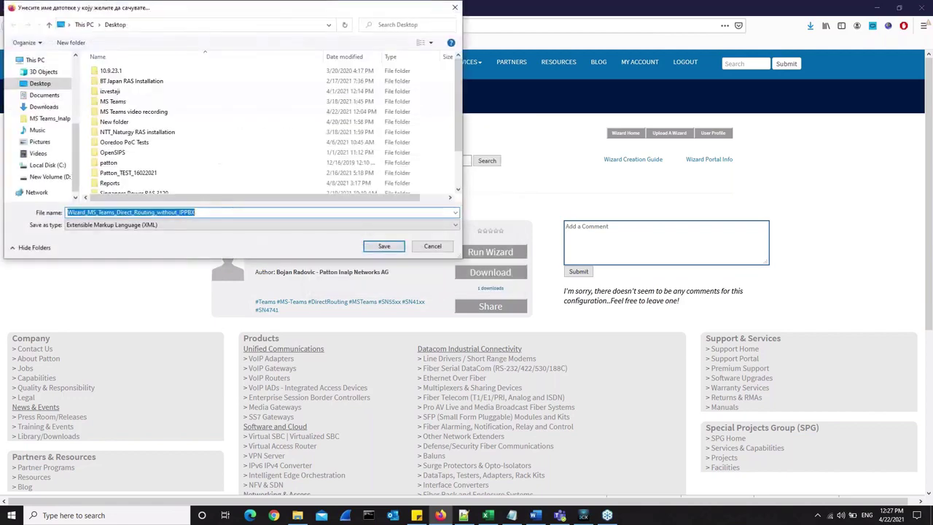
click(384, 247)
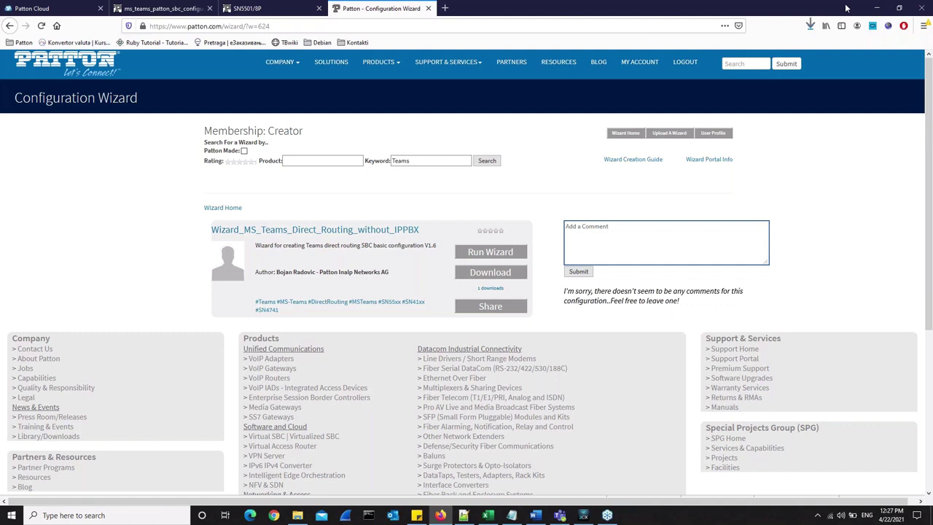
Switch to the SN5501/8P web interface and open the device's wizard files
click(289, 17)
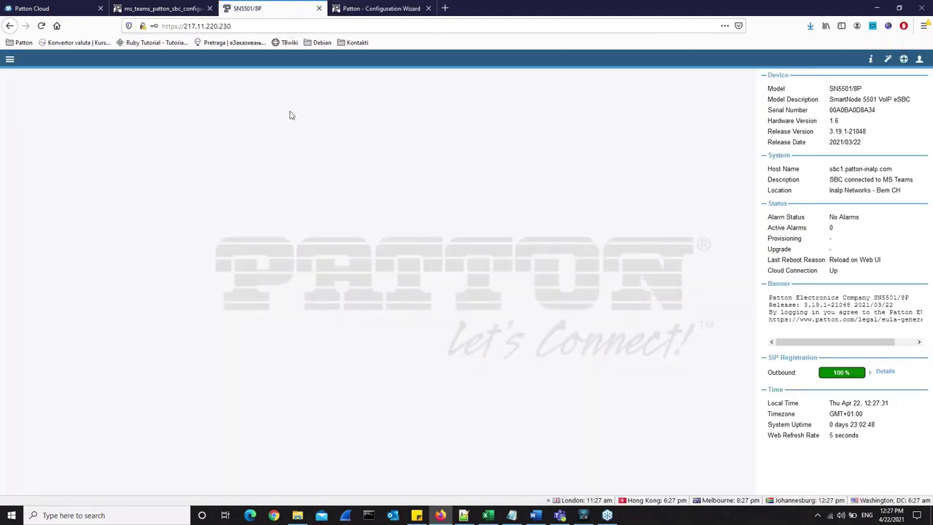
click(10, 59)
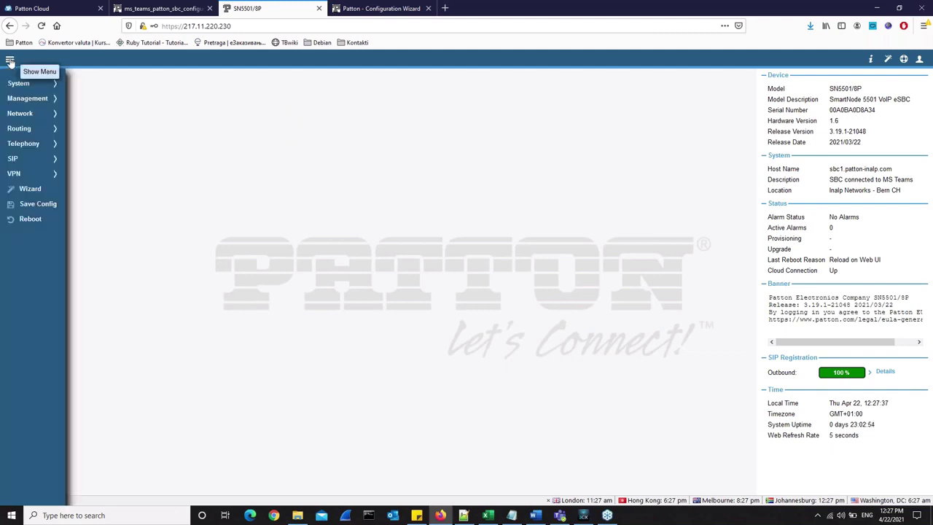
click(40, 86)
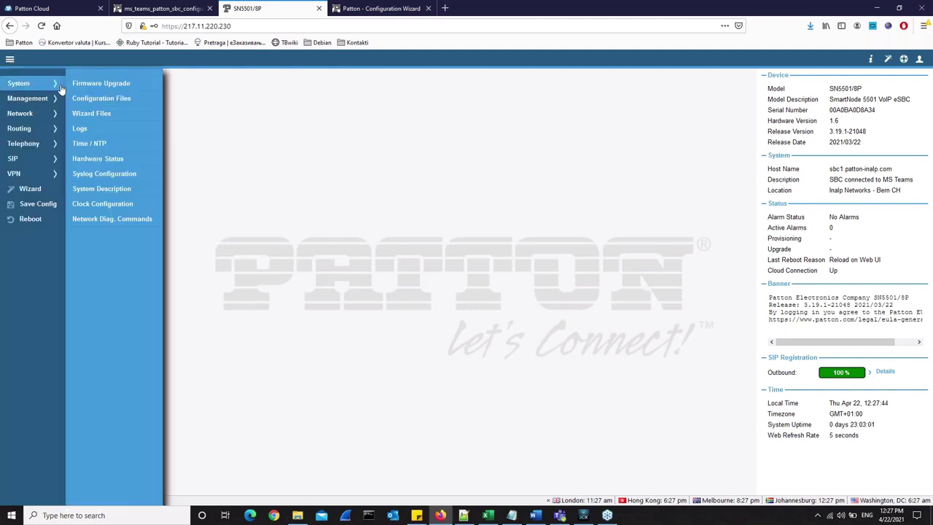
click(93, 115)
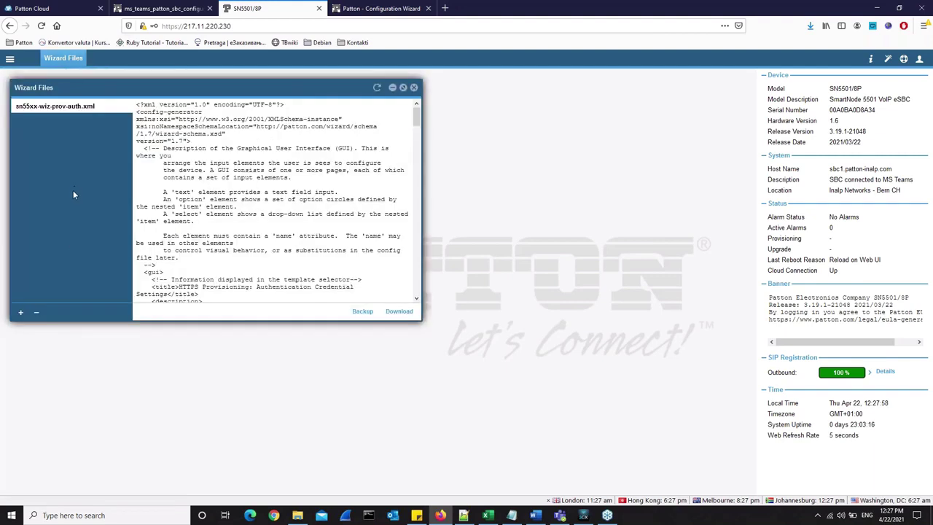
Add Wizard_MS_Teams_Direct_Routing_without_IPPBX from the Desktop to the device as a new wizard and close the wizard files window
click(21, 311)
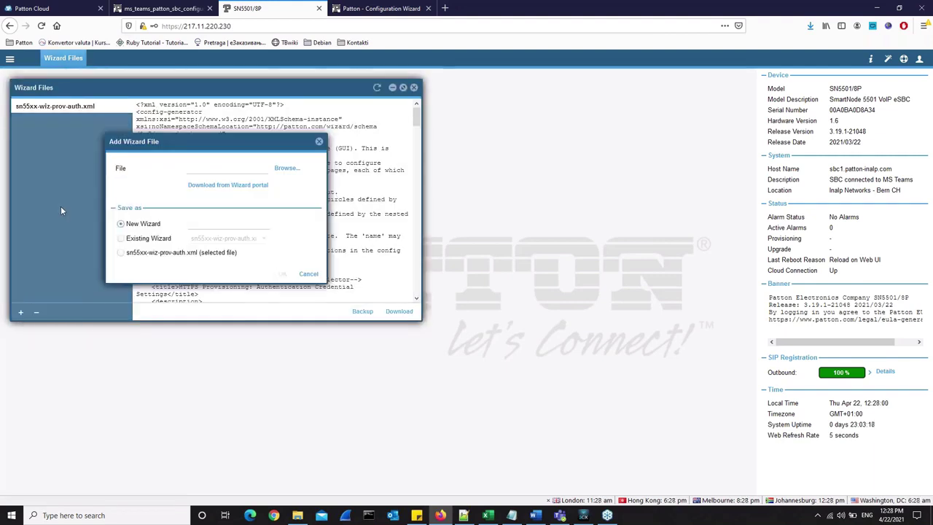
click(284, 168)
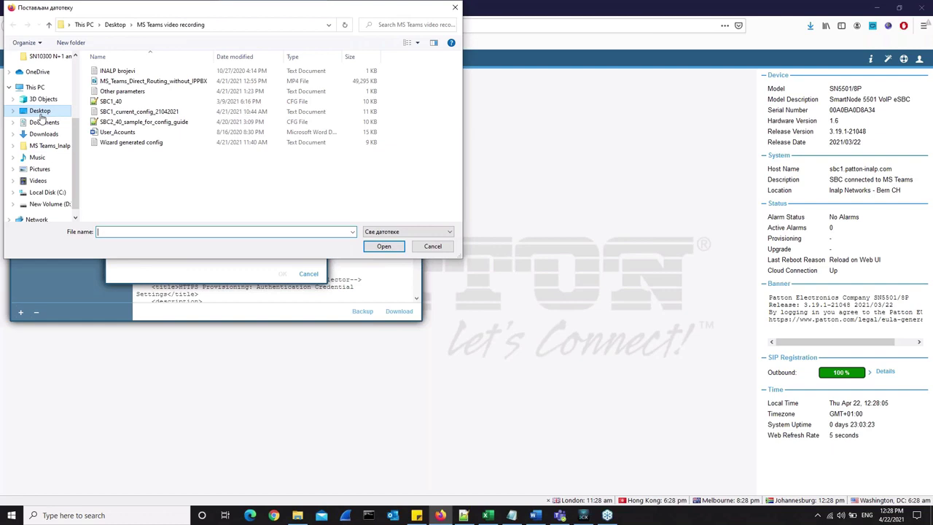
click(40, 111)
scroll(182, 132, down, 8)
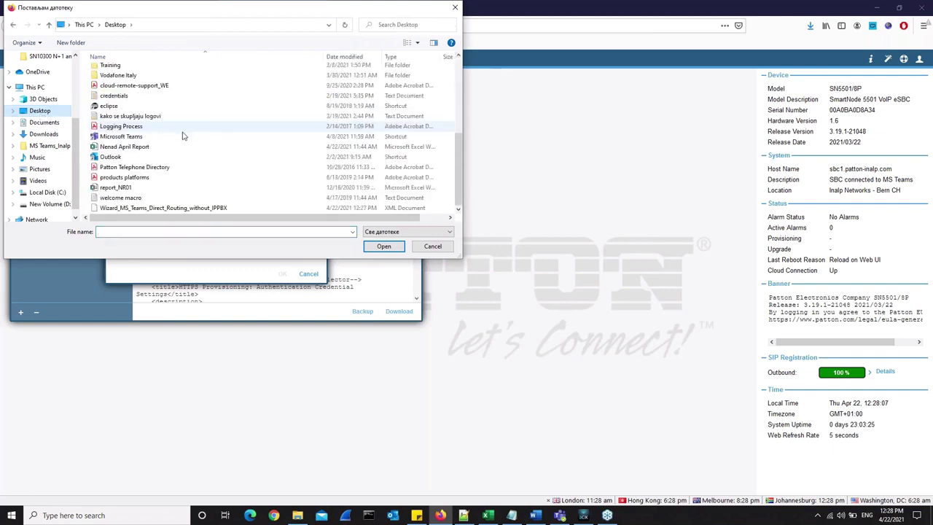
click(138, 210)
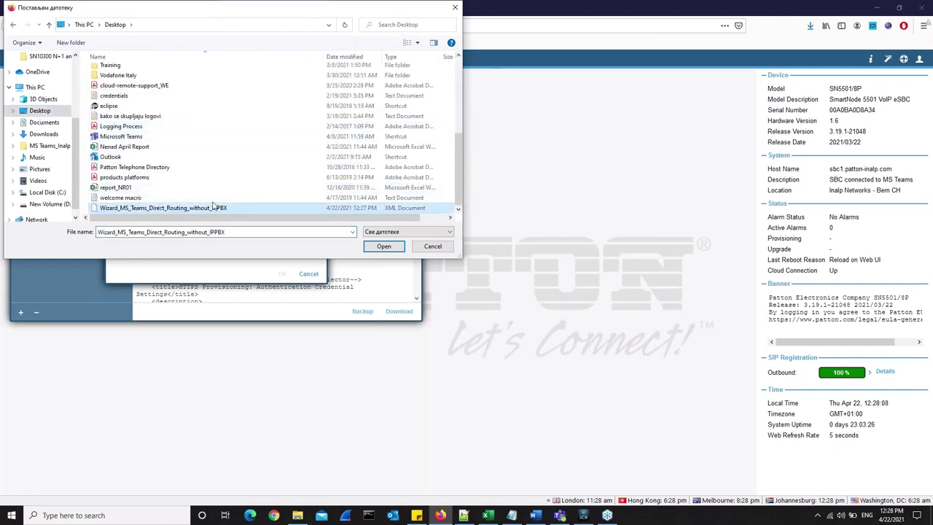
click(383, 245)
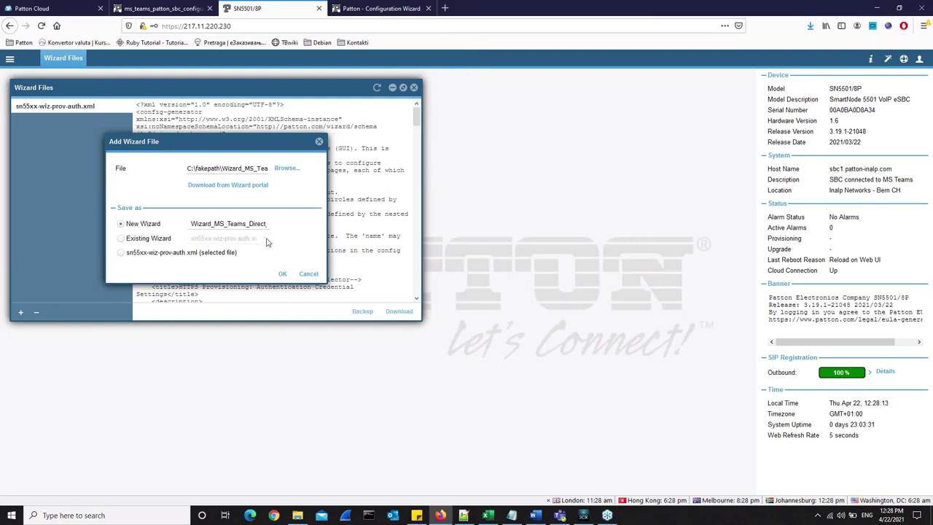
click(284, 276)
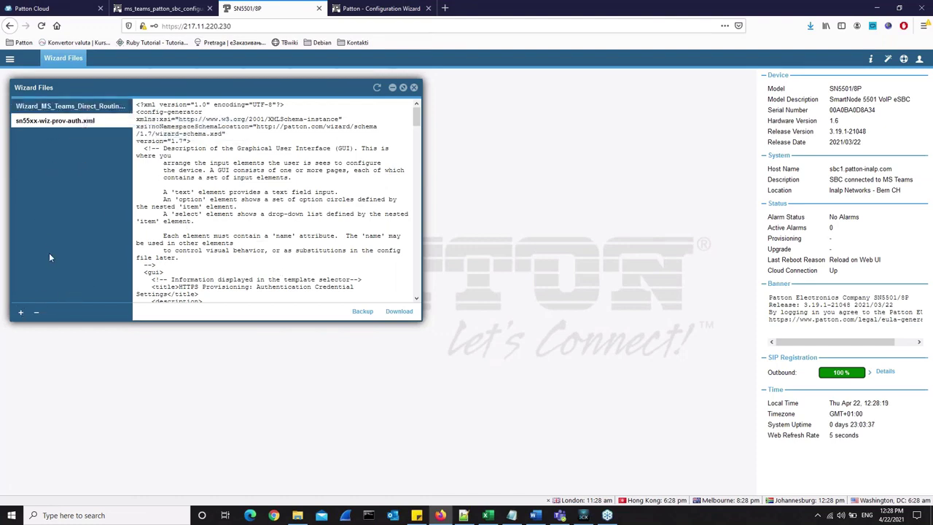
click(413, 88)
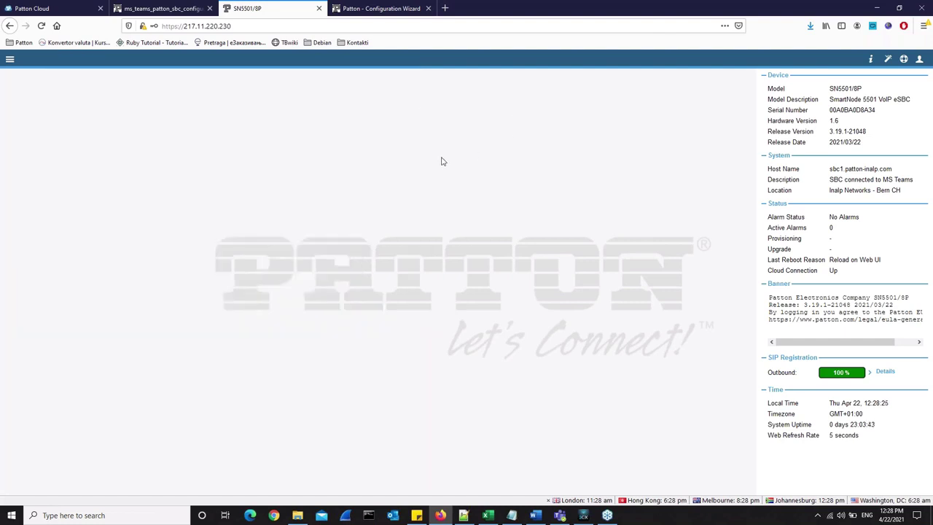
Launch Wizard_MS_Teams_Direct_Routing_without_IPPBX in the device's Configuration Wizard
click(10, 59)
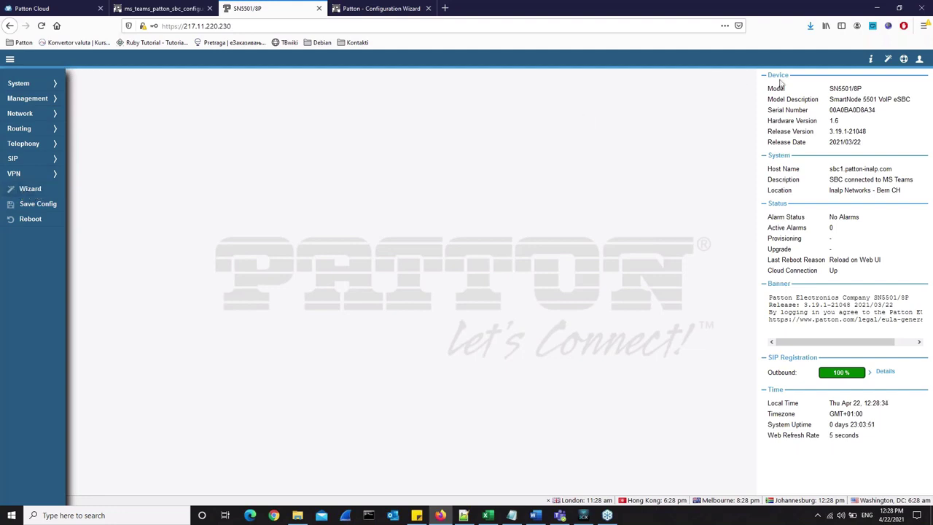
click(888, 61)
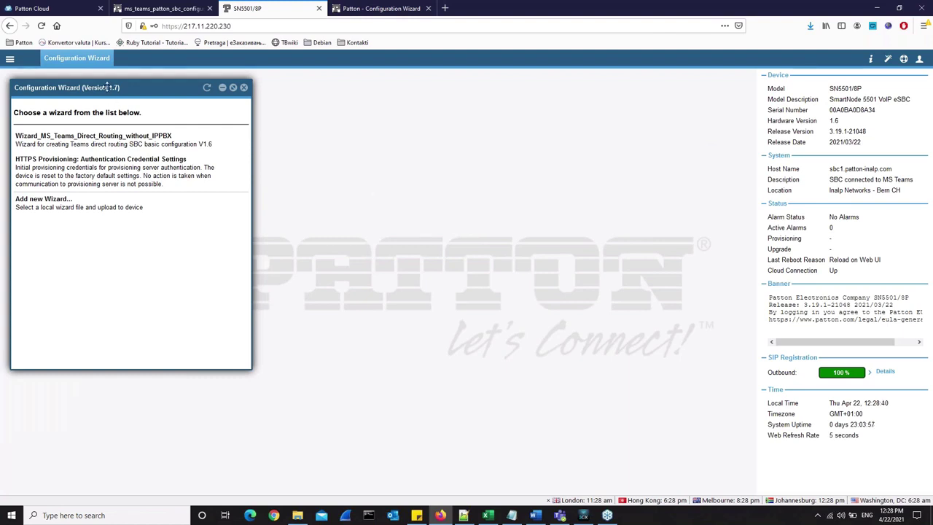
drag(125, 89, 338, 106)
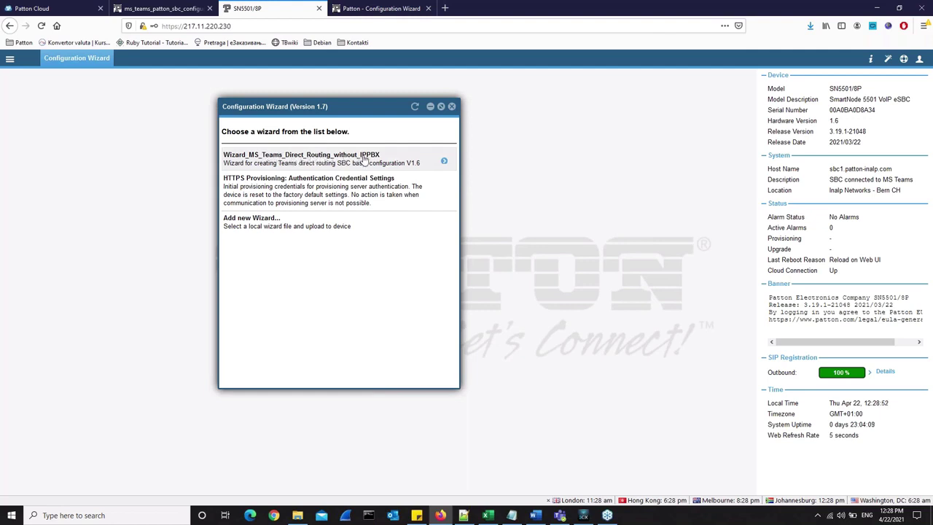
click(365, 161)
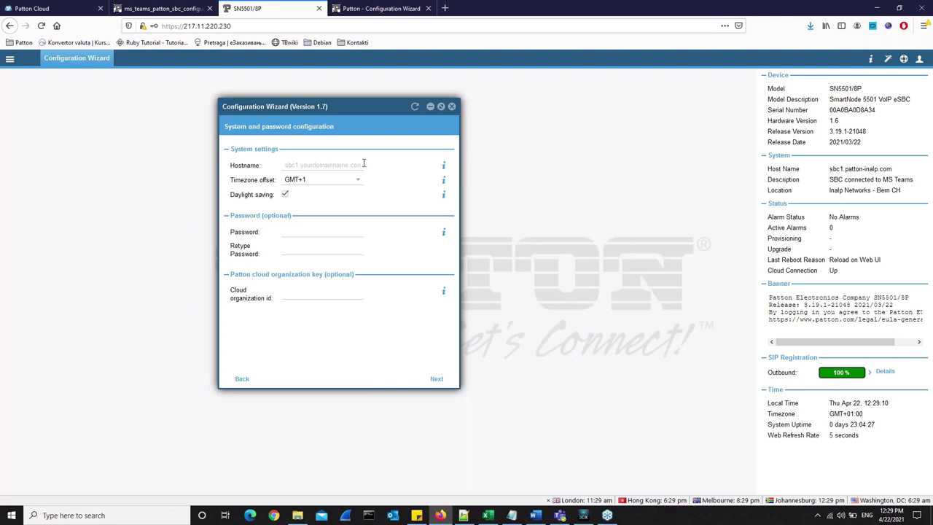
Read the help notes for the system settings and the optional password on the wizard's first page
click(285, 166)
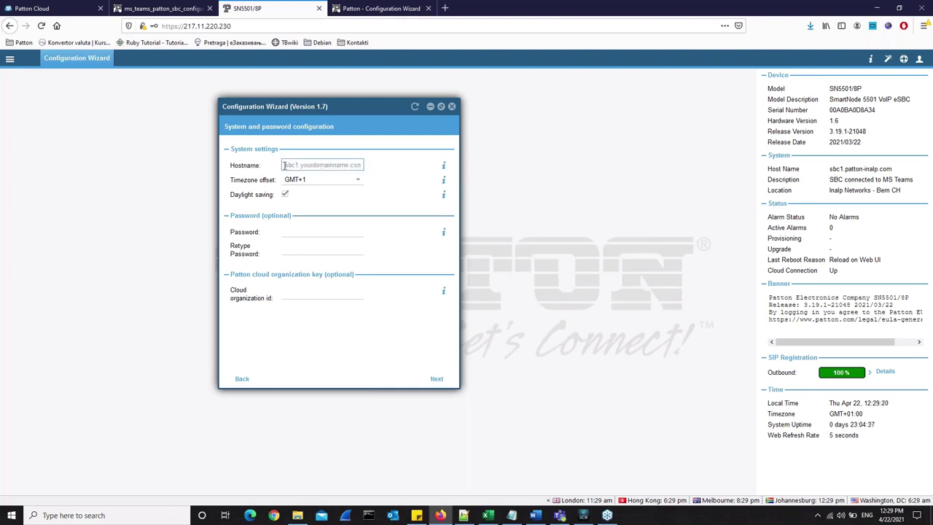
click(419, 196)
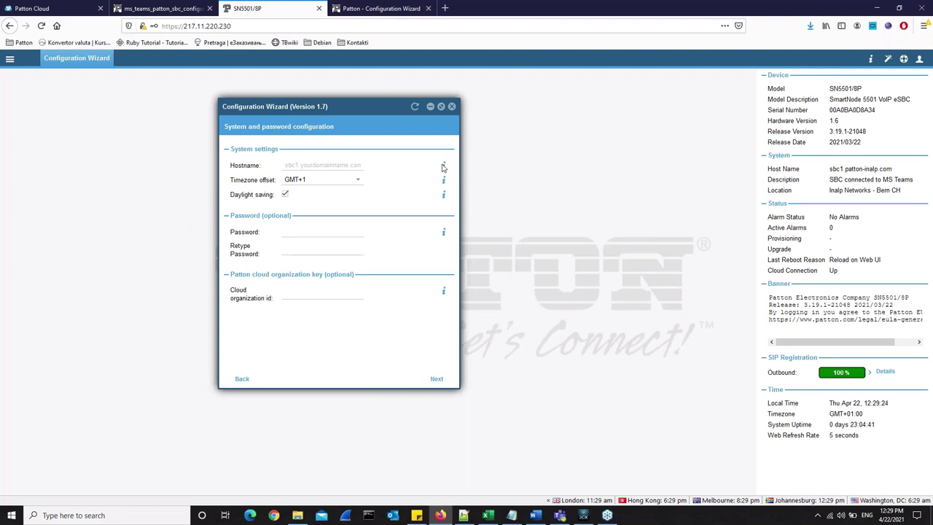
mouse_move(445, 168)
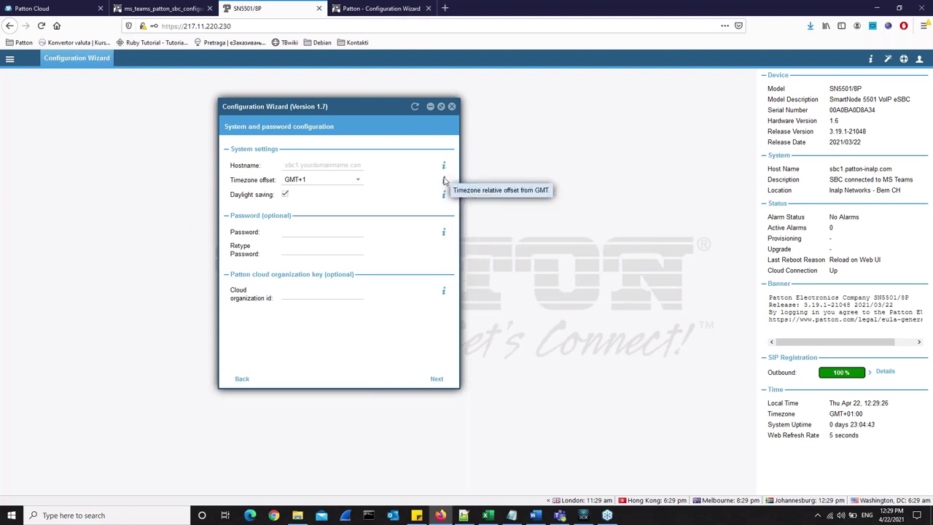
mouse_move(444, 195)
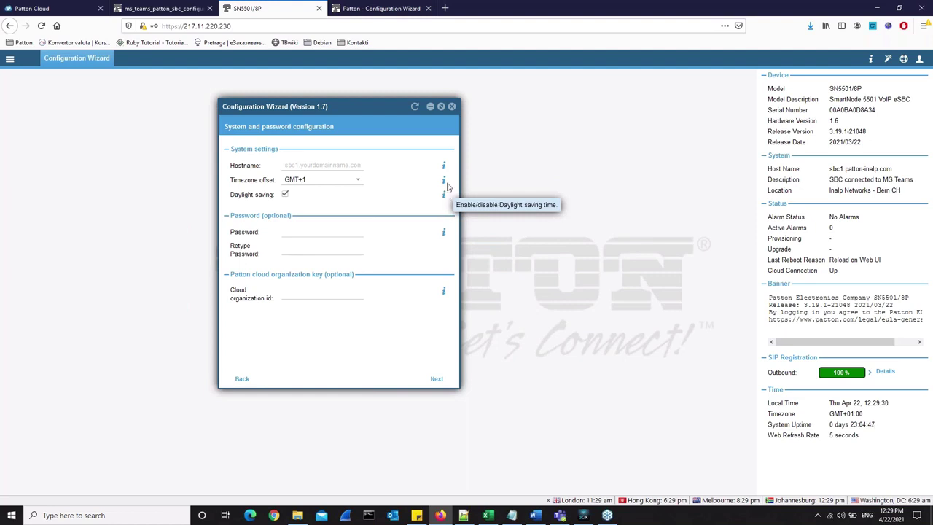
mouse_move(444, 231)
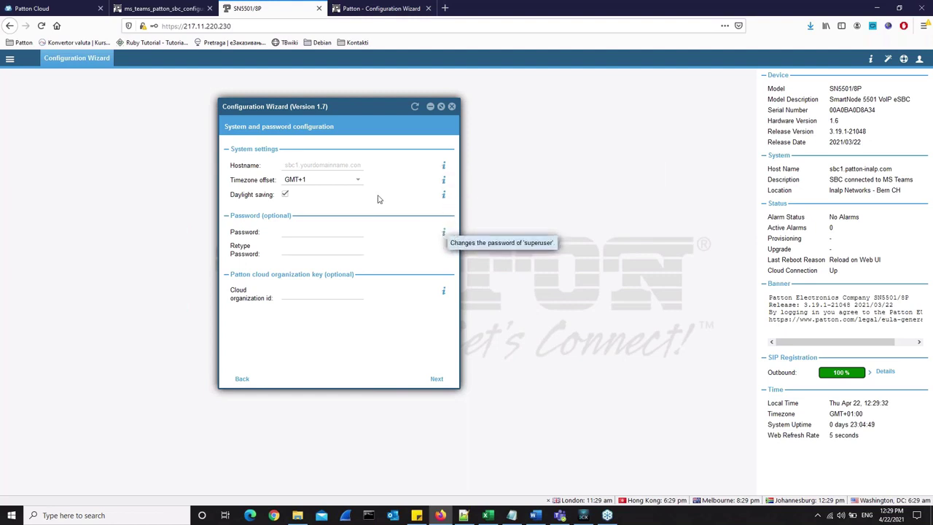
Copy the hostname from the Other parameters file in Notepad and set the wizard's hostname to sbc1.patton-inalp.com
click(288, 165)
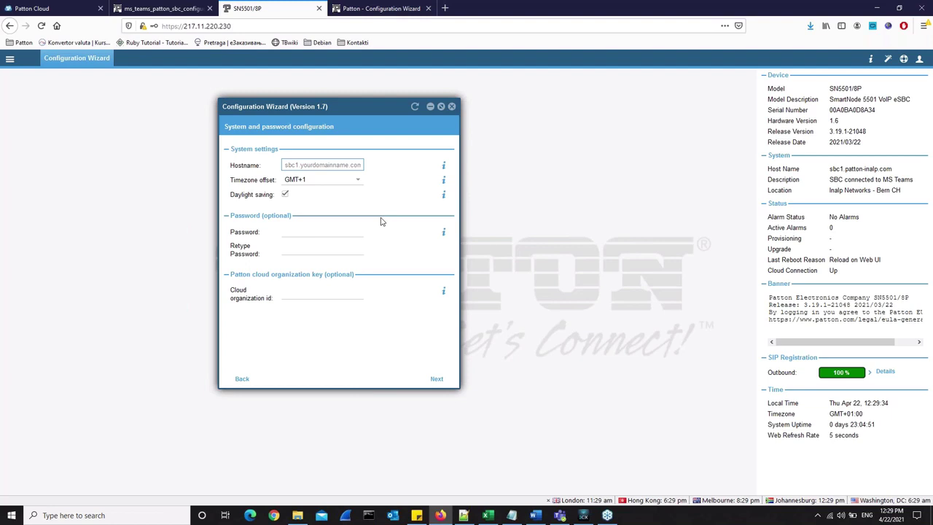
click(512, 515)
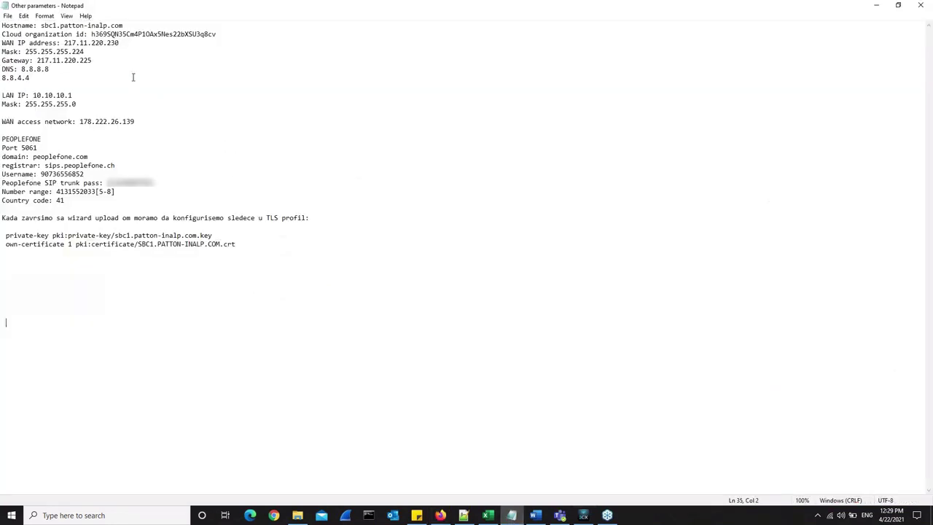
drag(40, 26, 126, 26)
key(ctrl+c)
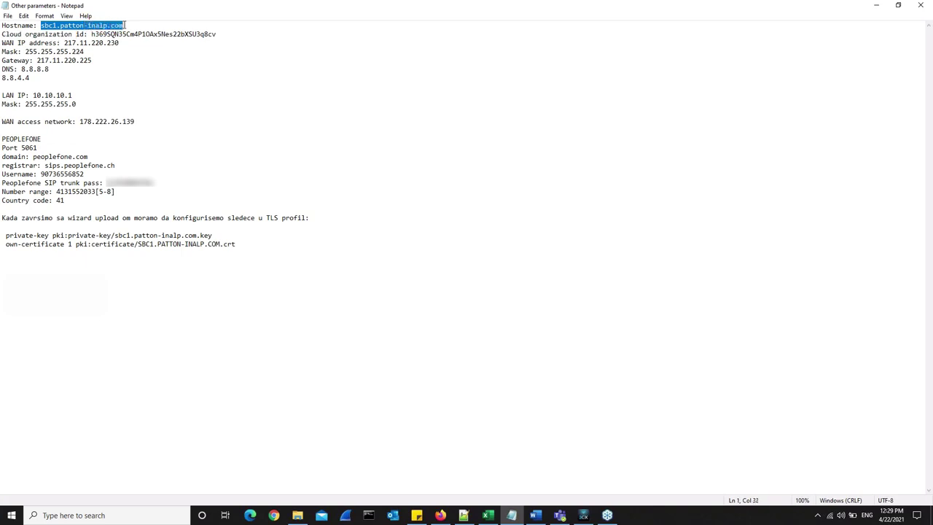
click(512, 516)
click(302, 165)
key(ctrl+v)
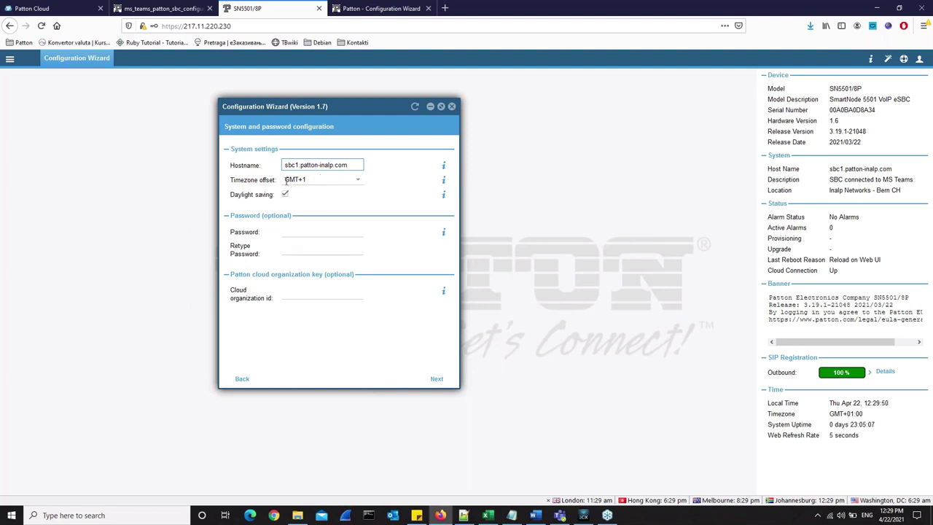
Keep the timezone offset at GMT+1 and enter the device password in both the password and retype fields
click(358, 181)
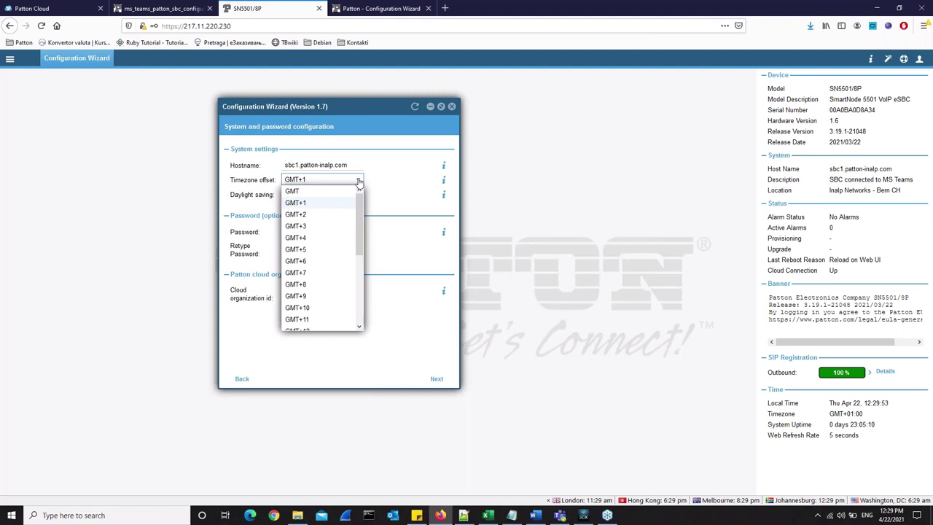
click(358, 182)
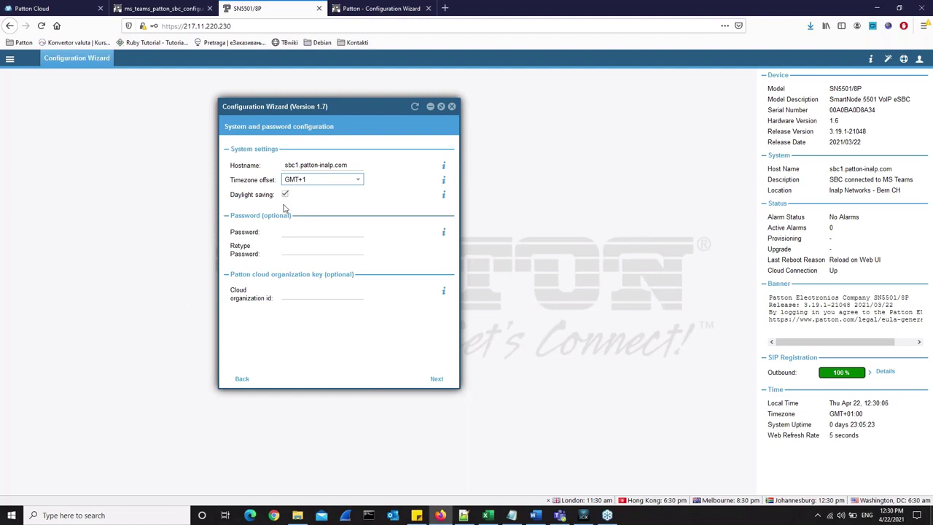
click(285, 229)
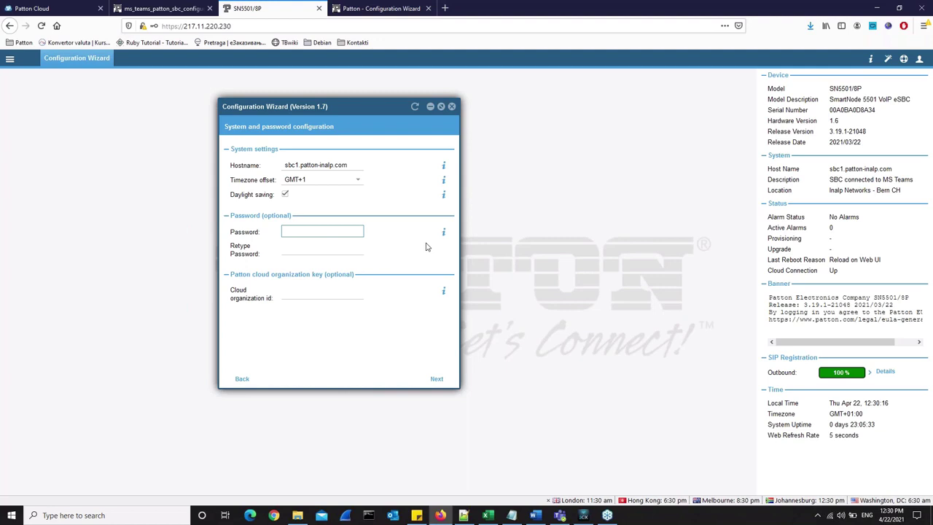
text(****)
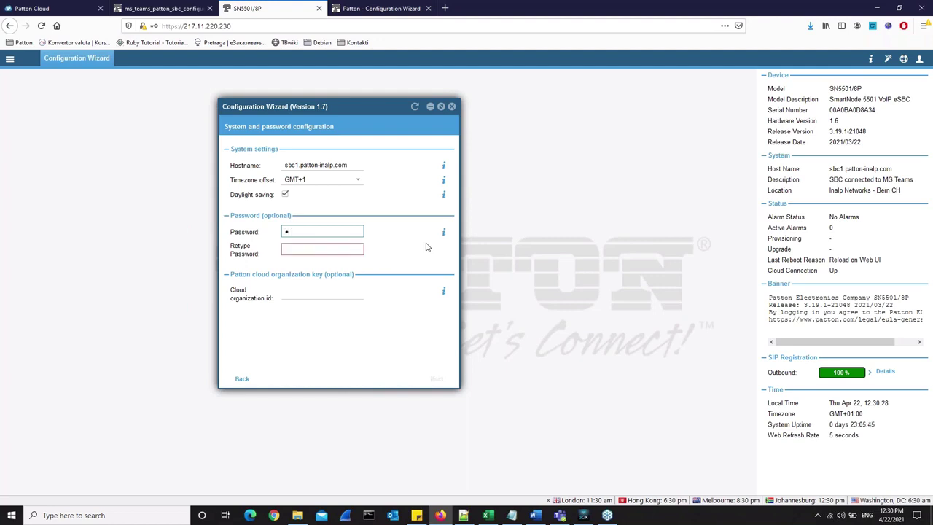
key(Tab)
text(****)
Copy the organization key from the Patton Cloud Devices page into the wizard's cloud organization id and continue to the IP interfaces configuration
click(304, 294)
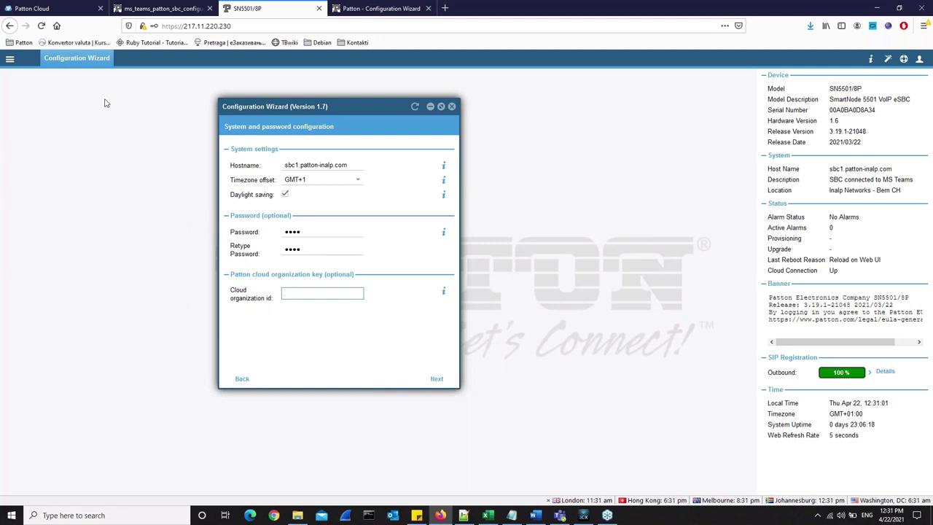
click(54, 8)
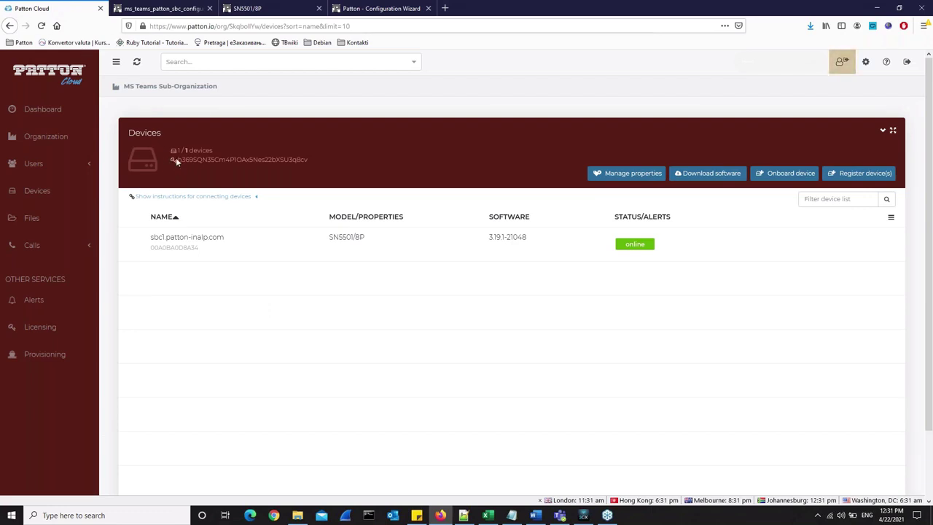
click(46, 193)
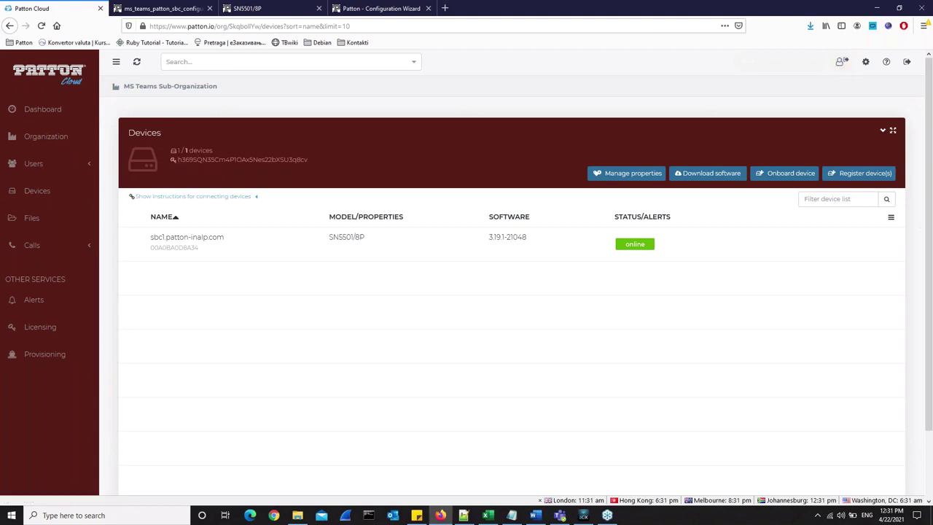
drag(175, 159, 322, 170)
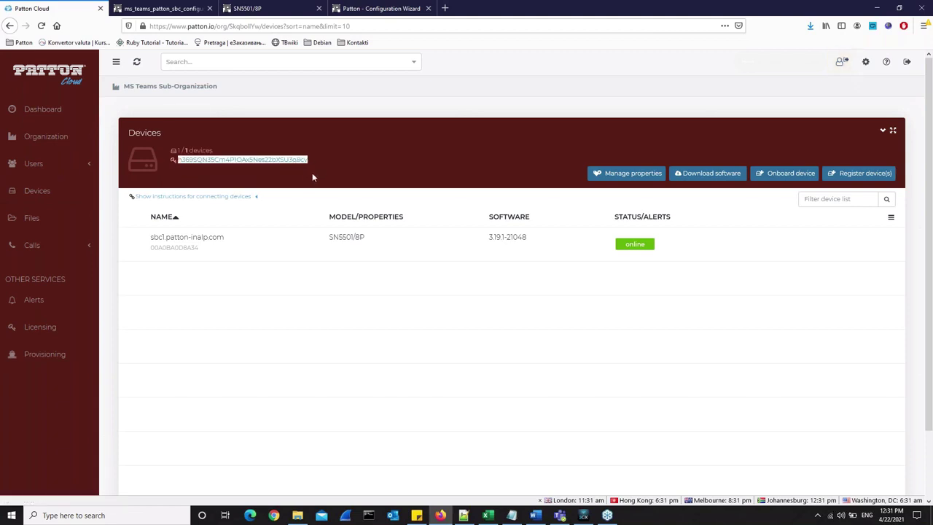
click(281, 9)
click(300, 292)
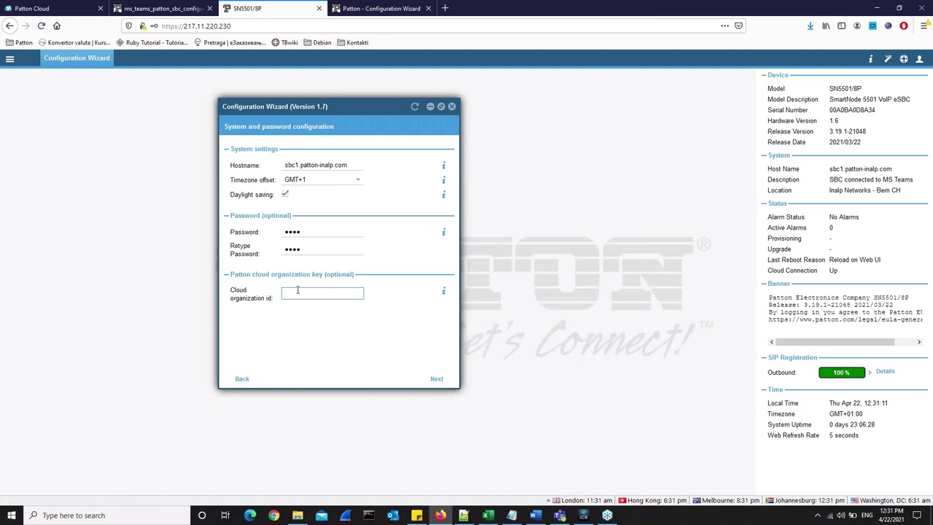
key(ctrl+v)
click(436, 379)
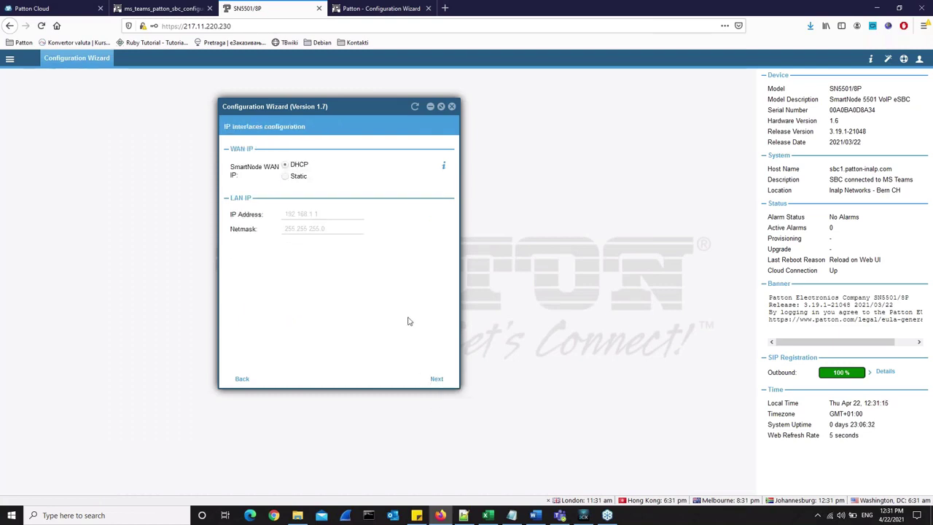
Make the WAN IP static and set its address to 217.11.220.230, copied from the Other parameters file in Notepad
click(284, 177)
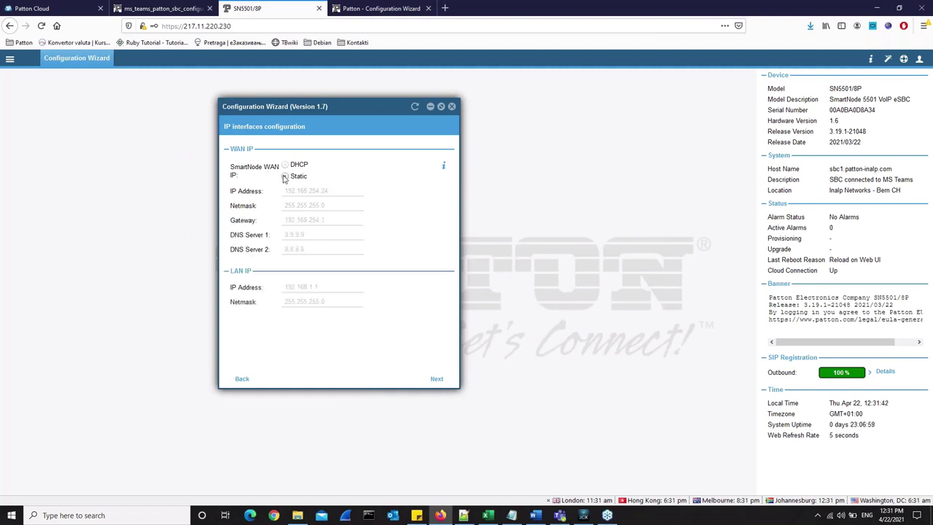
click(512, 515)
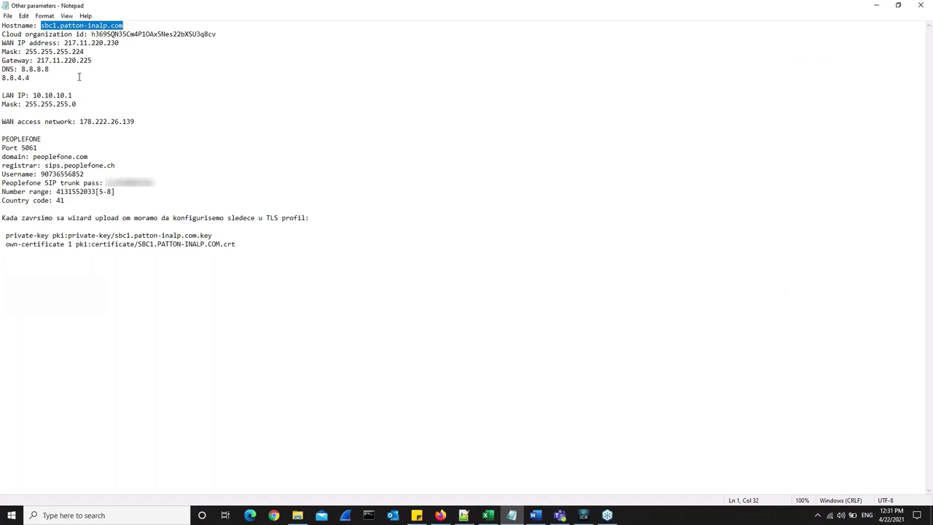
drag(64, 43, 120, 46)
key(ctrl+c)
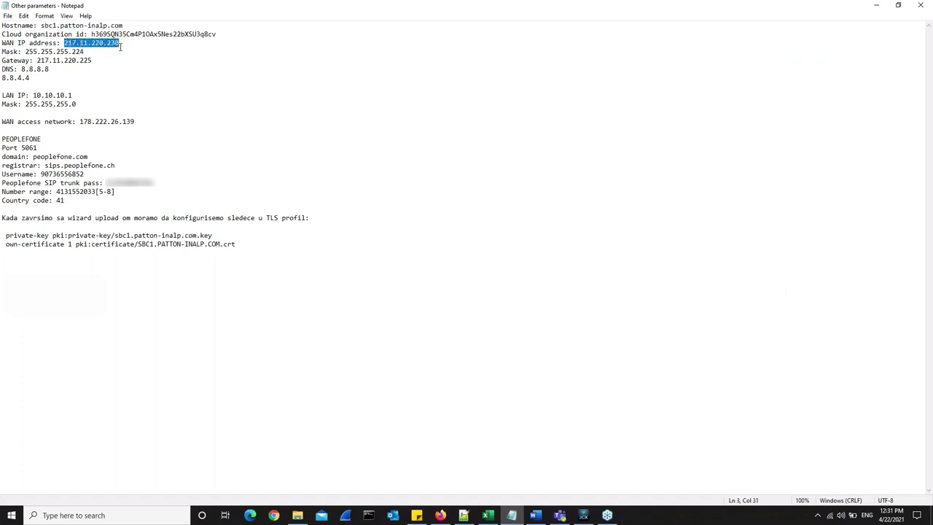
key(alt+Tab)
click(291, 190)
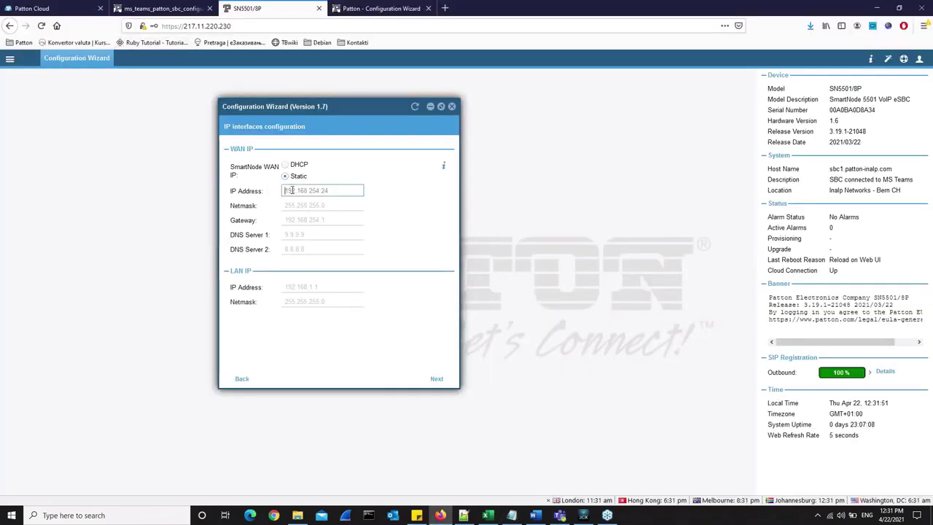
key(ctrl+v)
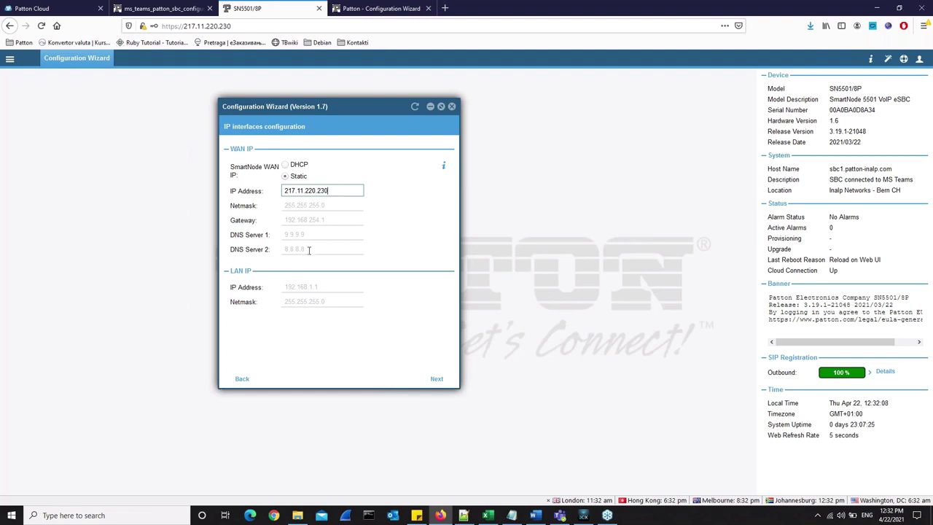
Copy the WAN mask from the Other parameters file and set the WAN netmask to 255.255.255.224
click(512, 515)
drag(26, 52, 85, 56)
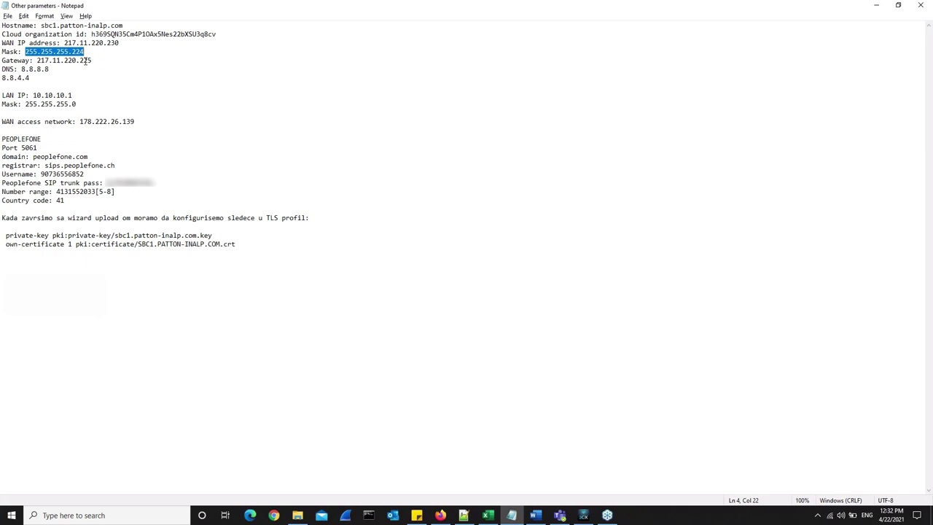
key(ctrl+c)
click(440, 516)
key(Tab)
key(ctrl+v)
key(Tab)
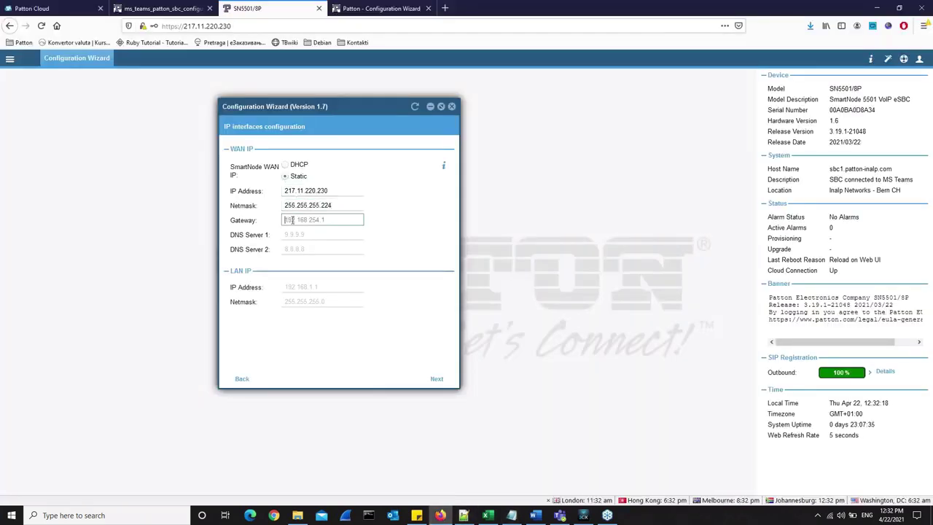
Copy the gateway address from the Other parameters file and set the WAN gateway to 217.11.220.225
click(512, 515)
drag(37, 60, 89, 58)
key(ctrl+c)
click(440, 515)
key(ctrl+v)
key(Tab)
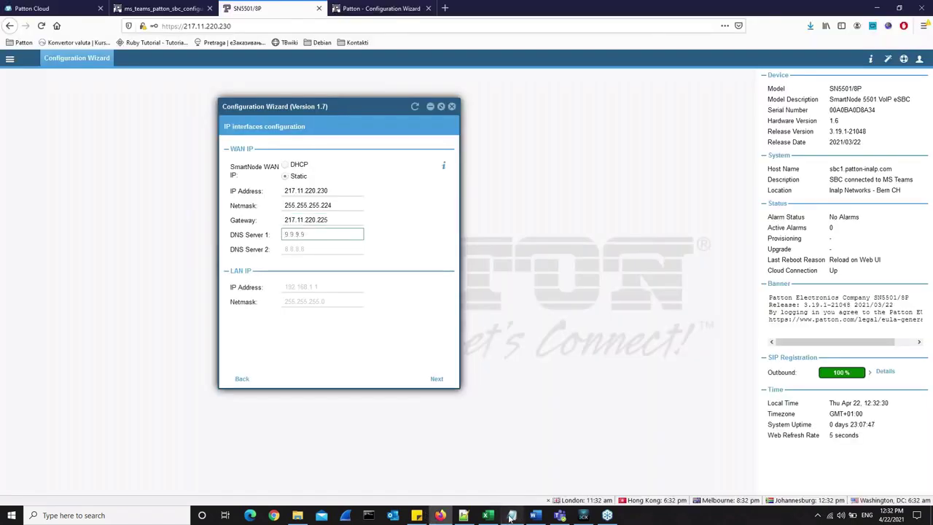
Set DNS Server 1 to 8.8.8.8, copied from the Other parameters file, and DNS Server 2 to 8.8.4.4
click(512, 515)
drag(21, 70, 50, 70)
key(ctrl+c)
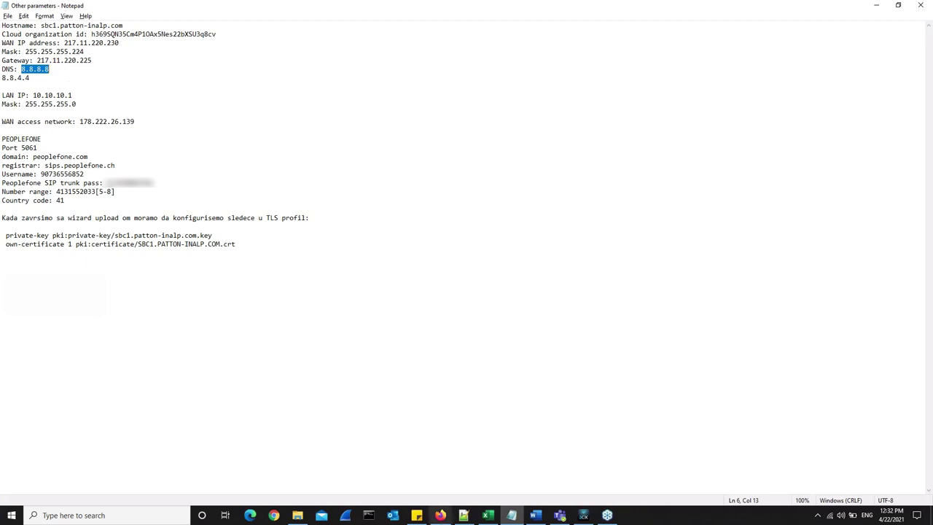
click(440, 515)
key(ctrl+v)
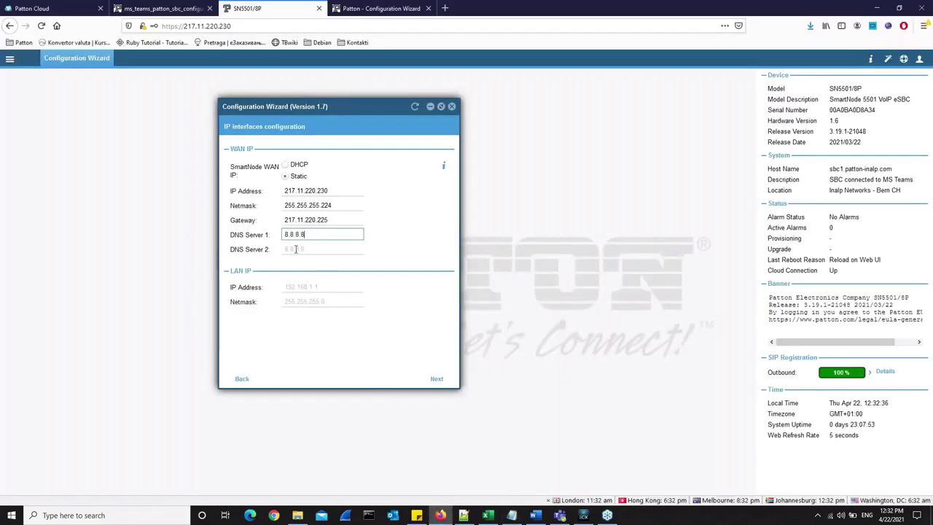
click(296, 249)
text(8.8.)
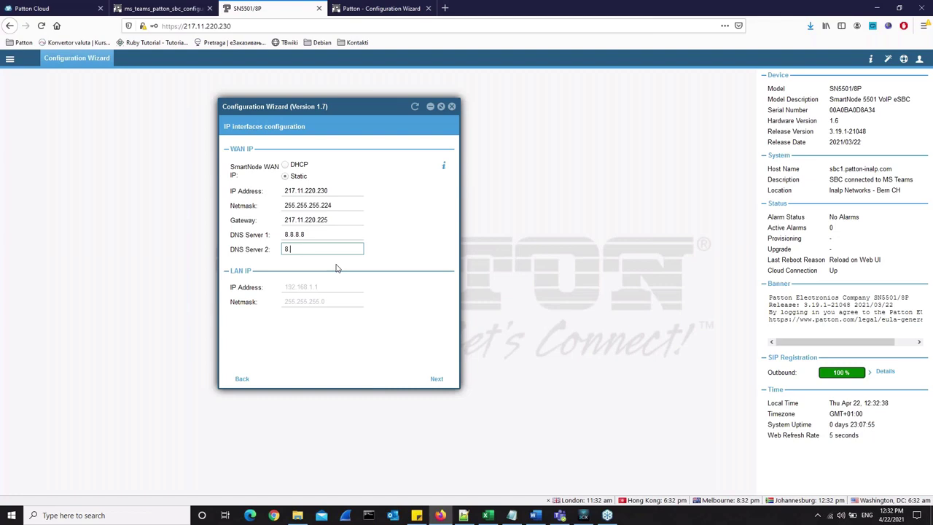
text(4.4)
key(Tab)
Copy the LAN IP from the Other parameters file and set the LAN IP address to 10.10.10.1
click(287, 303)
click(287, 287)
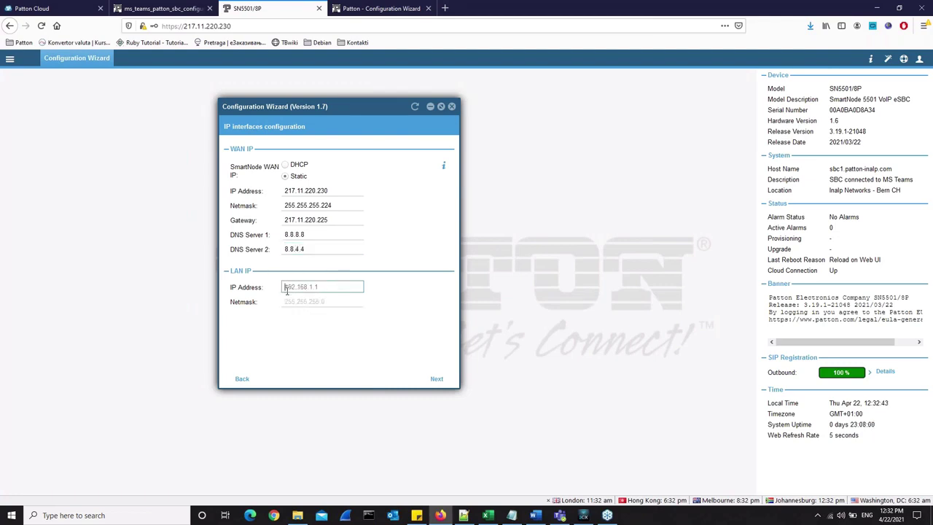
click(288, 302)
click(511, 516)
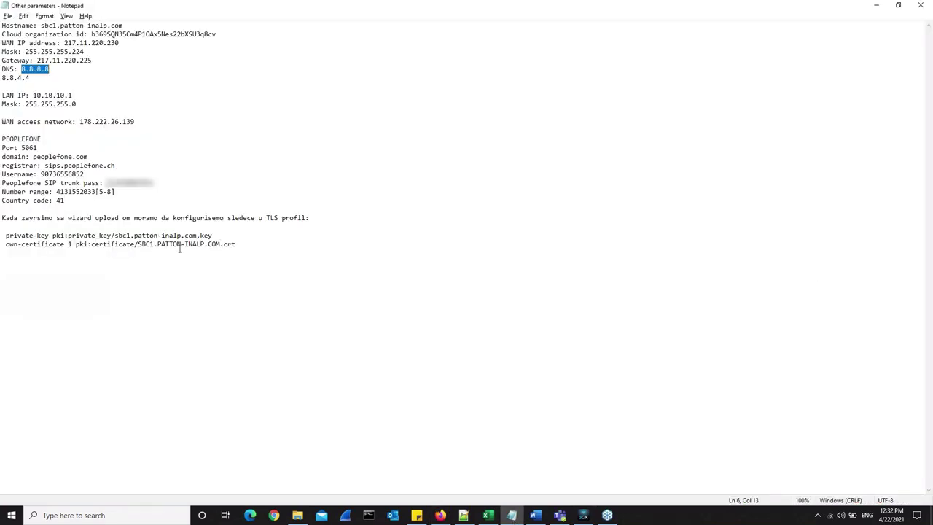
drag(33, 94, 86, 94)
key(alt+Tab)
click(287, 287)
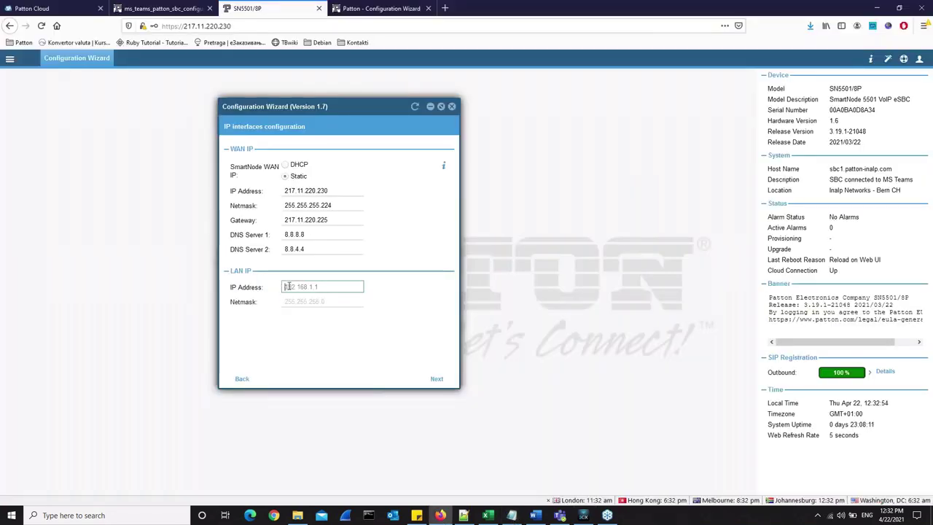
key(ctrl+v)
Set the LAN netmask to 255.255.255.0 from the Other parameters file and continue to the LAN DHCP and External management page
key(alt+Tab)
drag(29, 104, 82, 104)
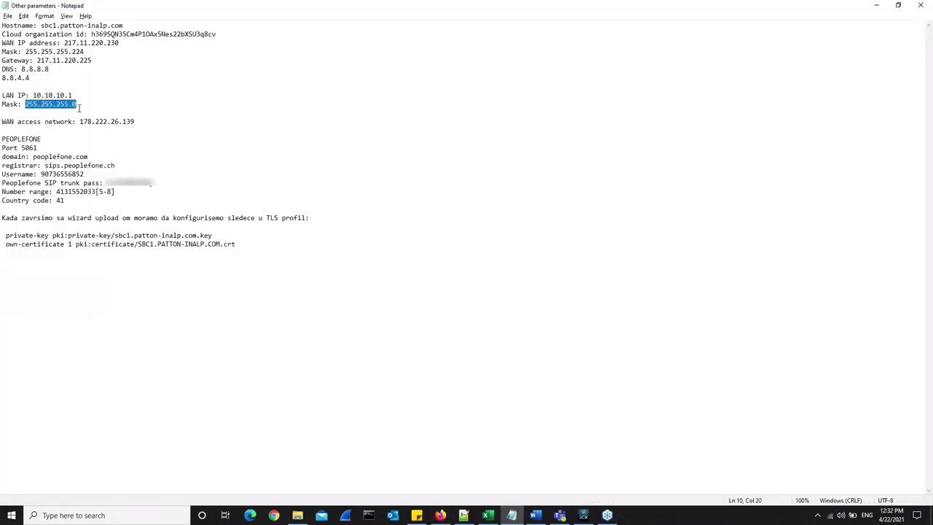
key(alt+Tab)
click(303, 301)
key(ctrl+v)
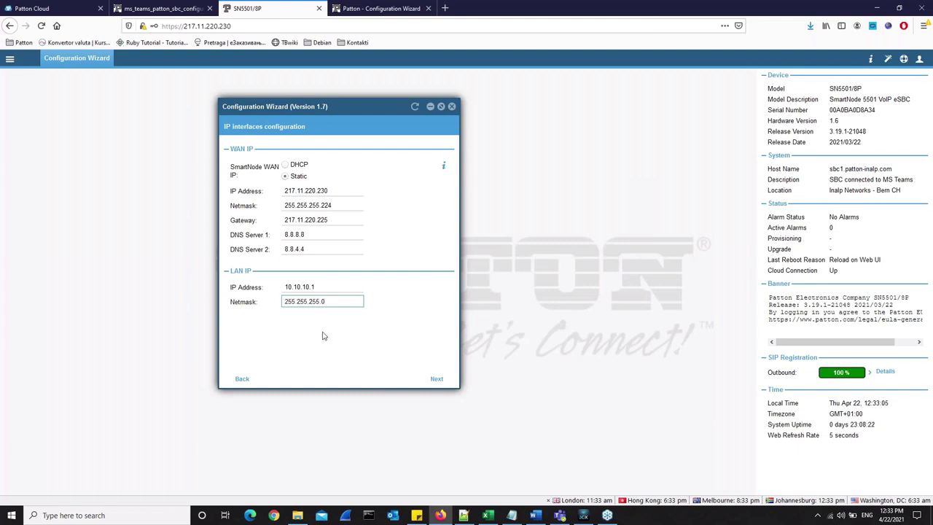
click(436, 381)
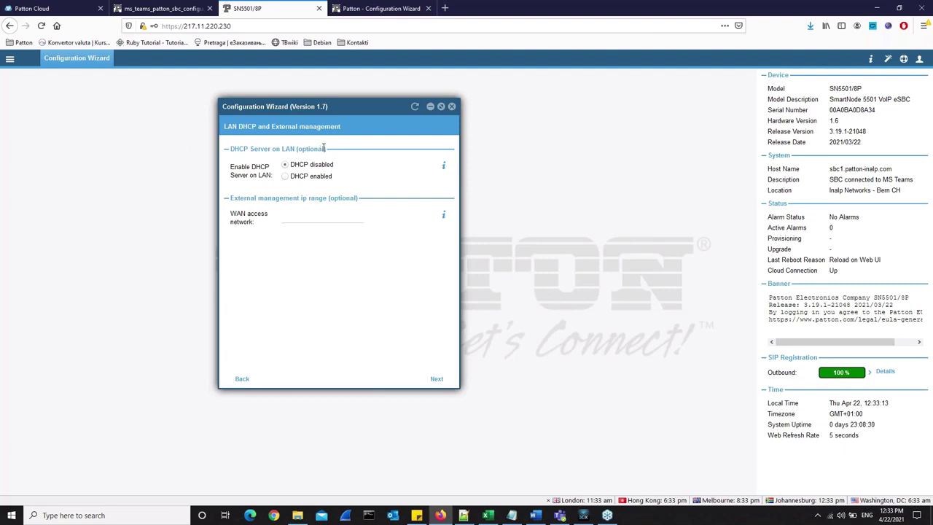
Leave the LAN DHCP server disabled, set the WAN access network to 178.222.26.139 from the Other parameters file, and continue to the ITSP and SIP settings
click(286, 178)
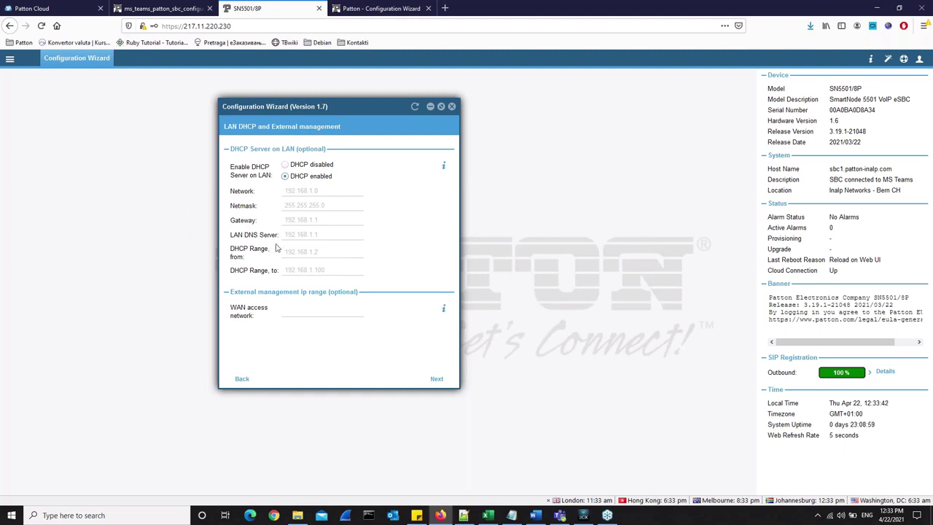
click(284, 164)
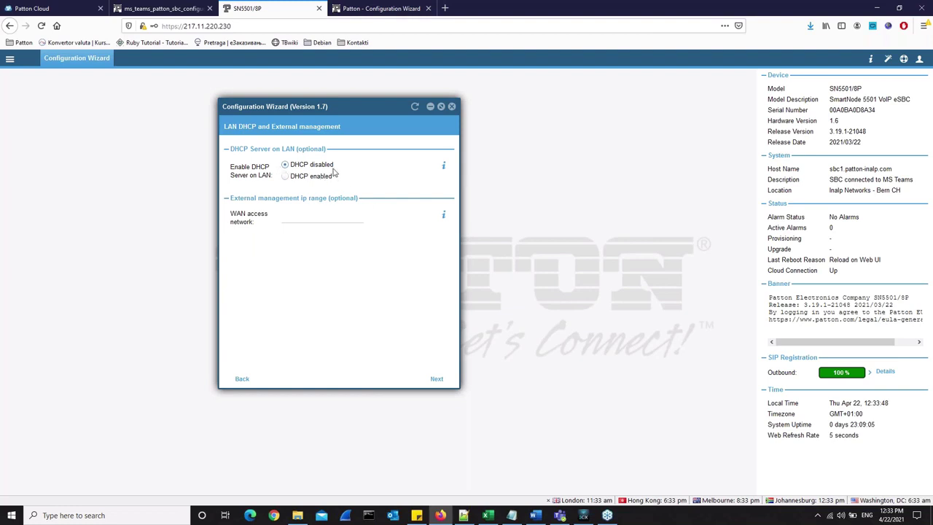
click(289, 217)
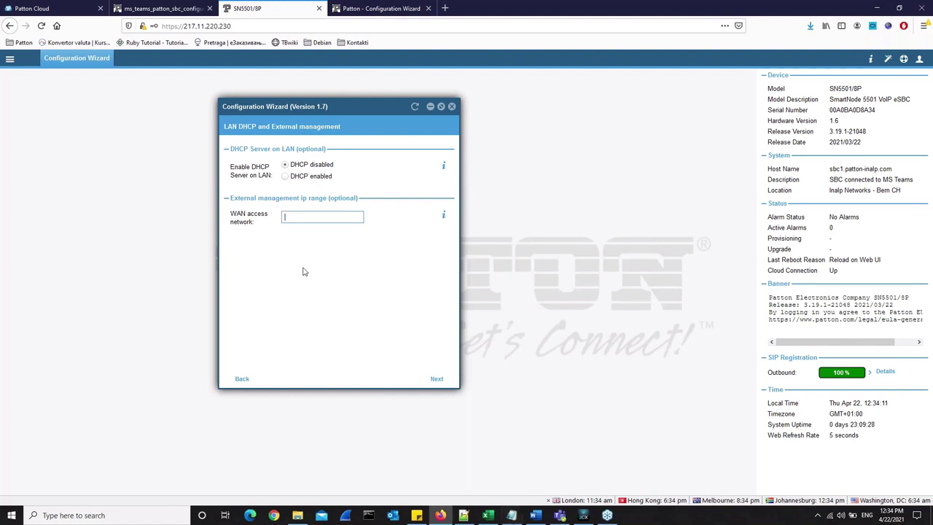
click(512, 515)
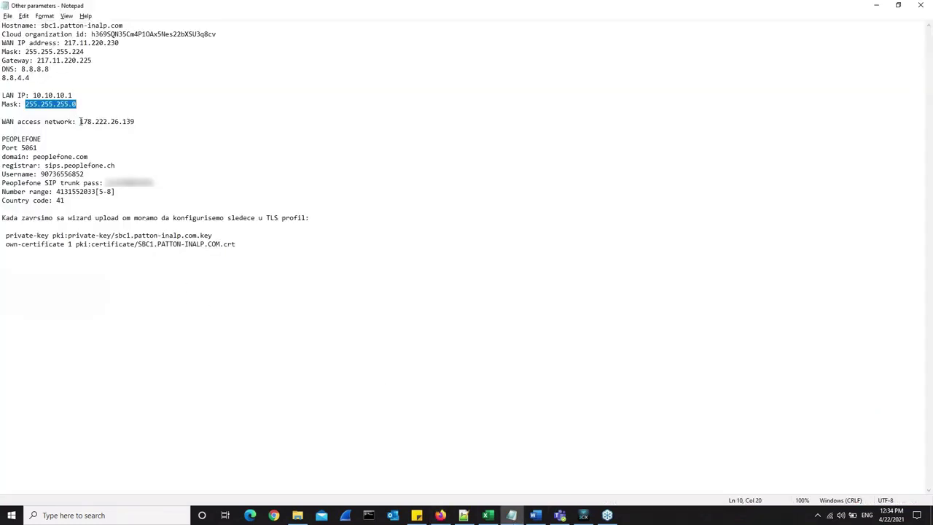
drag(81, 122, 139, 123)
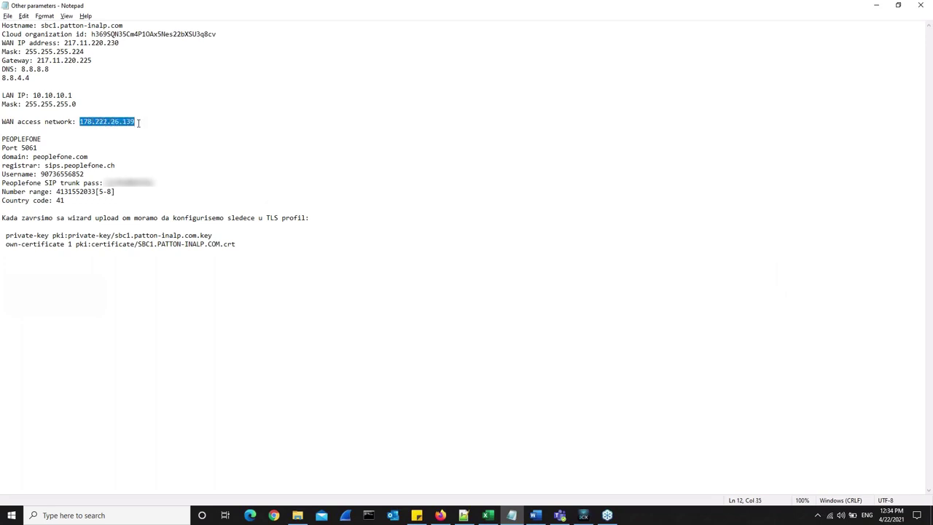
key(alt+Tab)
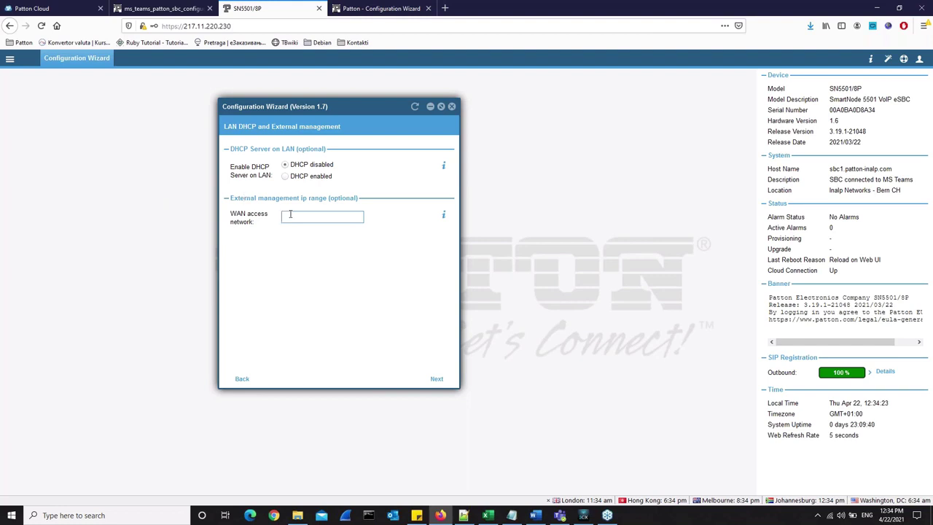
key(ctrl+v)
click(436, 380)
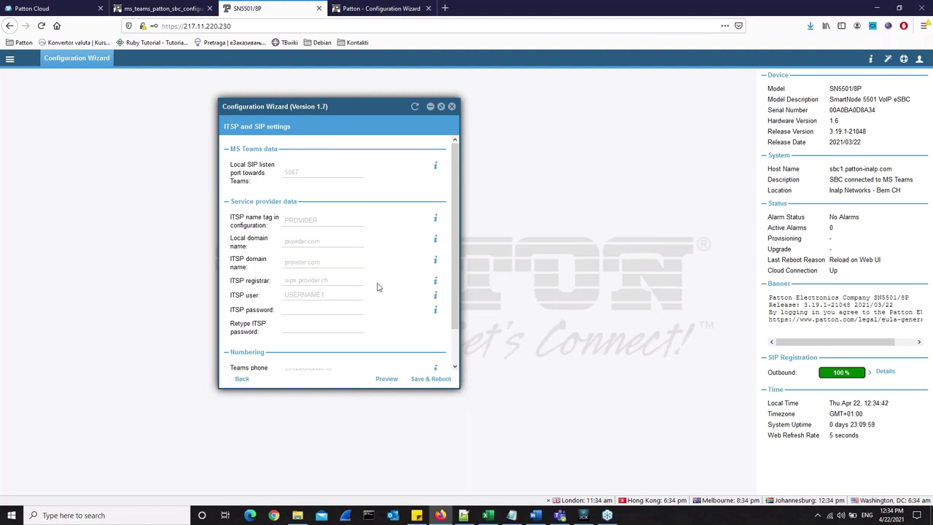
Set the local SIP listen port towards Teams to 5061 and the ITSP name tag to PEOPLEFONE, copied from the Other parameters file
click(289, 172)
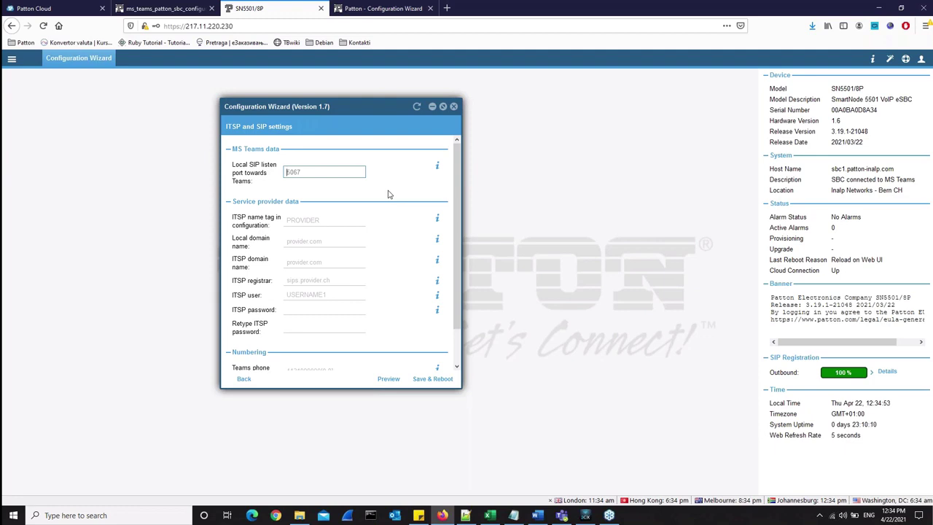
text(5061)
click(334, 221)
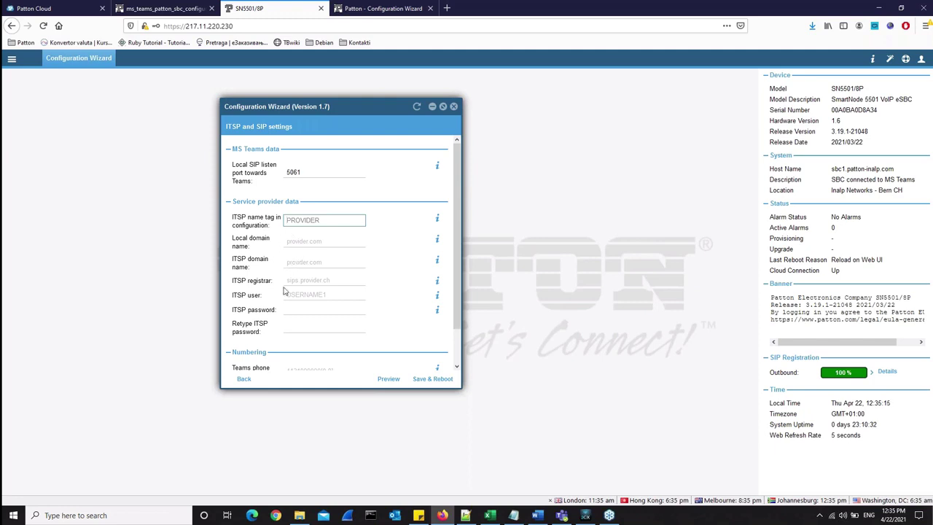
click(513, 516)
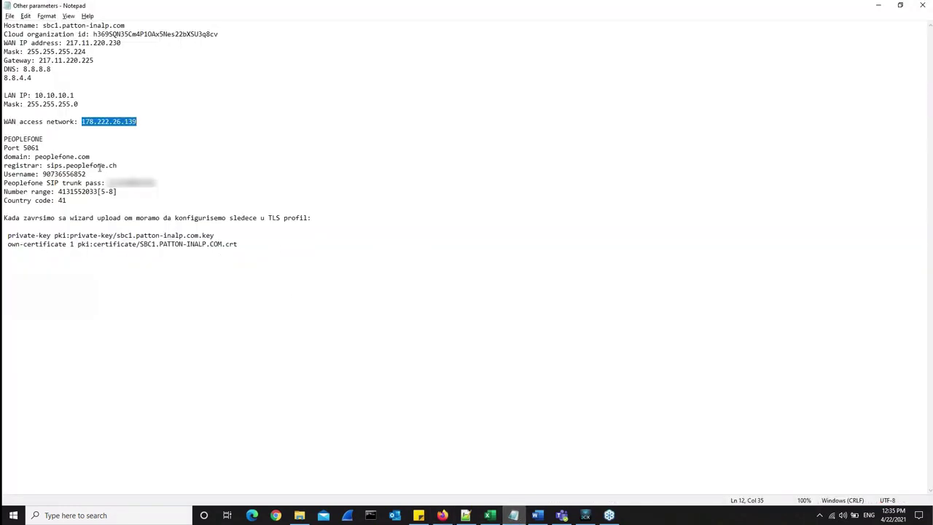
drag(4, 139, 46, 134)
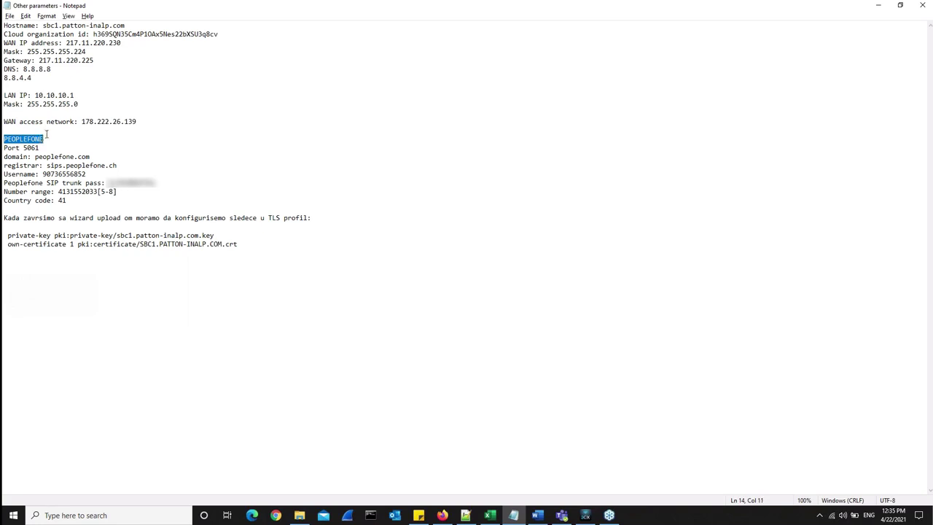
key(alt+Tab)
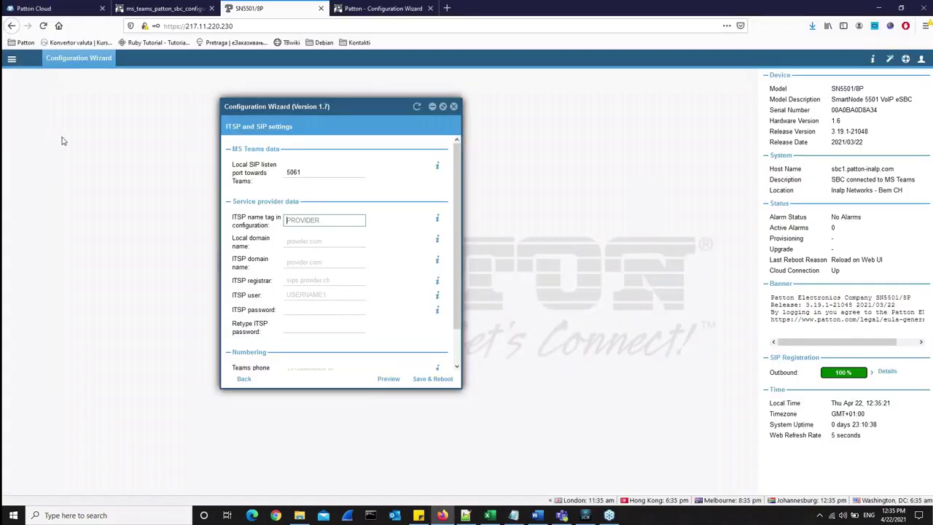
click(290, 223)
key(ctrl+v)
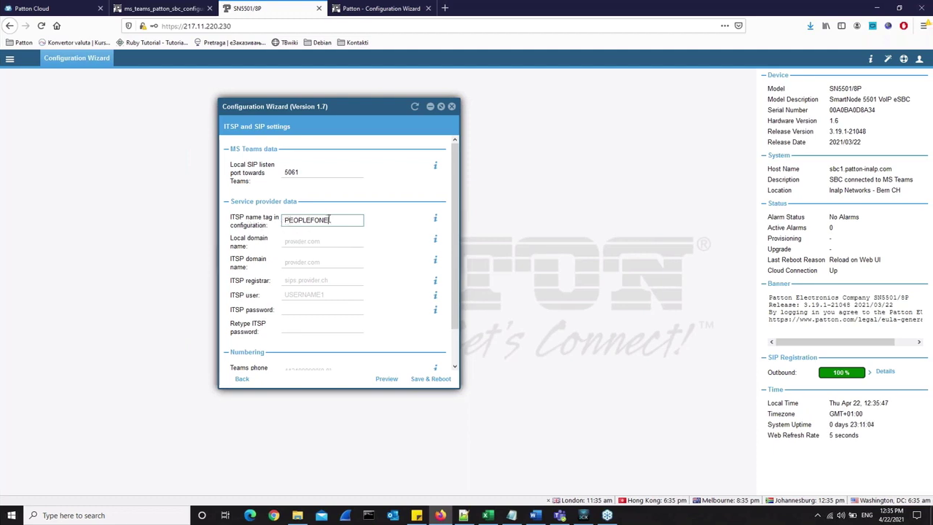
Copy the domain from the Other parameters file and set both the local domain name and the ITSP domain name to peoplefone.com
click(285, 241)
key(alt+Tab)
drag(34, 155, 89, 156)
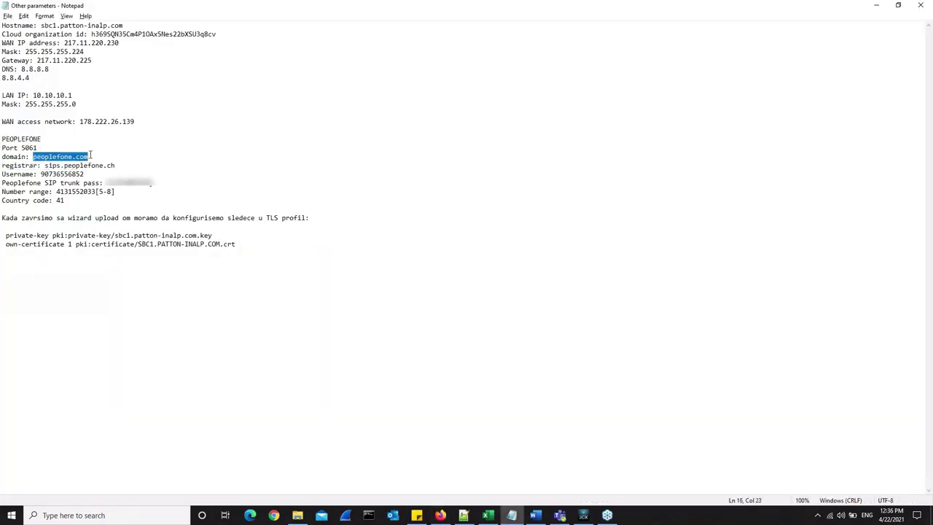
key(ctrl+c)
key(alt+Tab)
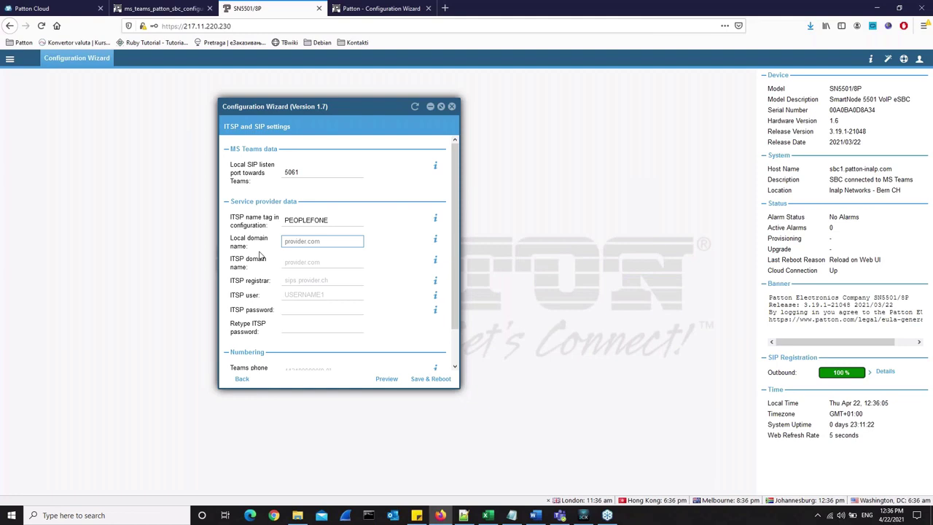
key(ctrl+v)
click(287, 263)
key(ctrl+v)
Set the ITSP registrar to sips.peoplefone.ch, copied from the Other parameters file
click(296, 280)
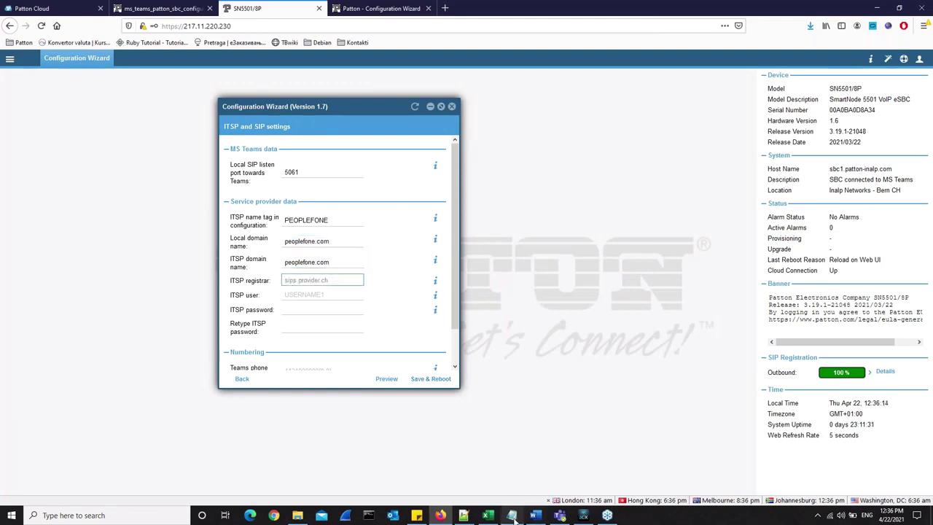
key(alt+Tab)
drag(44, 165, 116, 166)
key(ctrl+c)
key(alt+Tab)
key(ctrl+v)
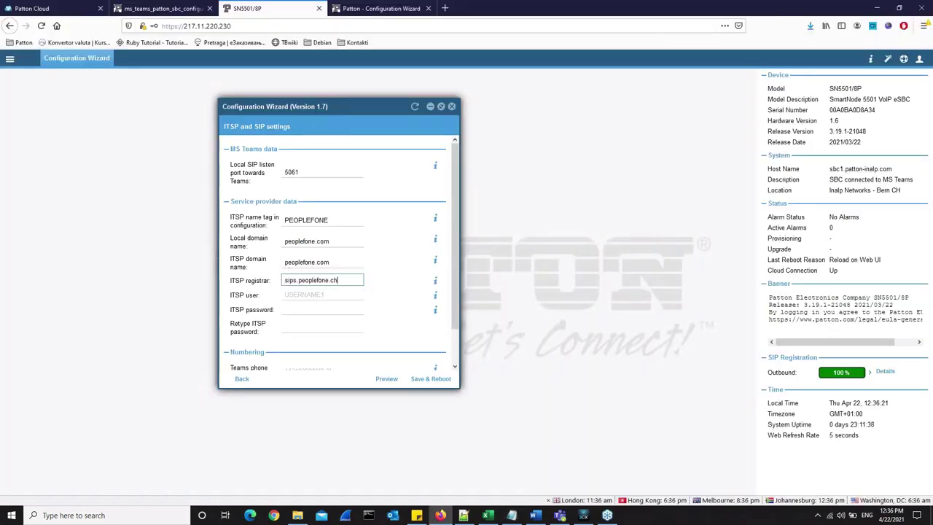
Fill in the ITSP user with the Peoplefone username copied from the Other parameters file
click(289, 293)
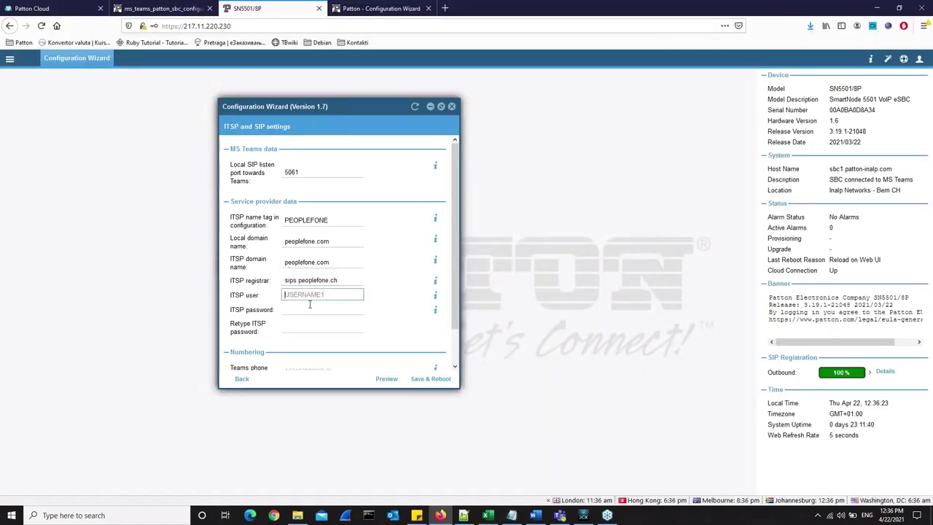
click(511, 515)
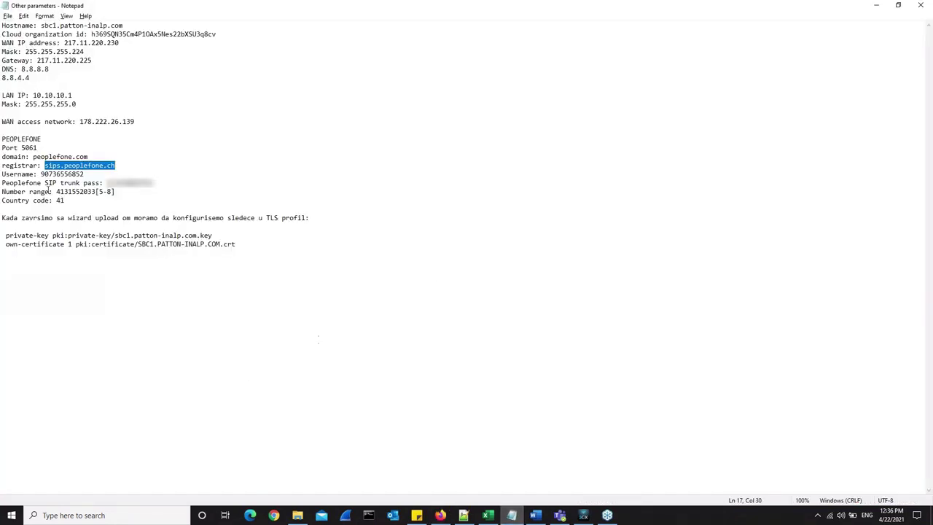
drag(42, 173, 85, 174)
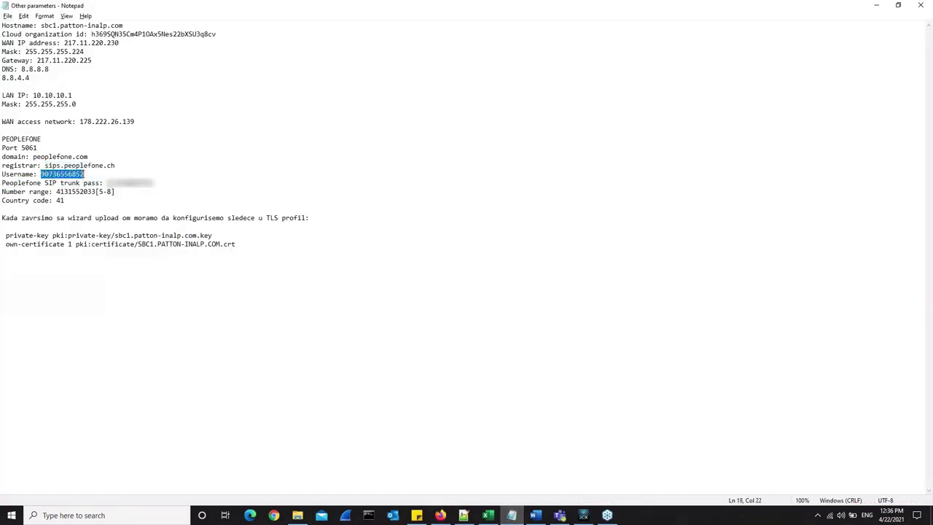
key(ctrl+c)
key(alt+Tab)
key(ctrl+v)
Copy the Peoplefone SIP trunk password from the Other parameters file into the ITSP password and Retype ITSP password fields
click(511, 515)
drag(106, 183, 158, 183)
key(ctrl+c)
key(alt+Tab)
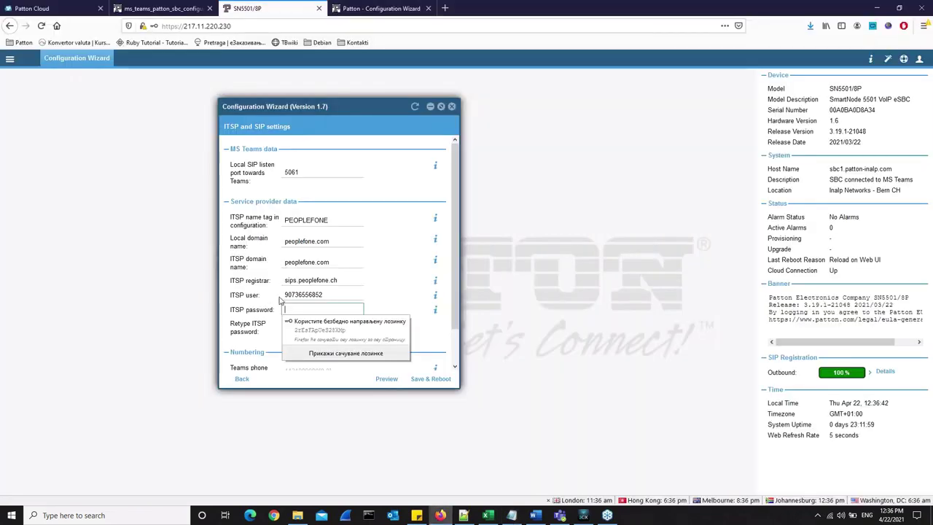
key(ctrl+v)
click(291, 326)
key(ctrl+v)
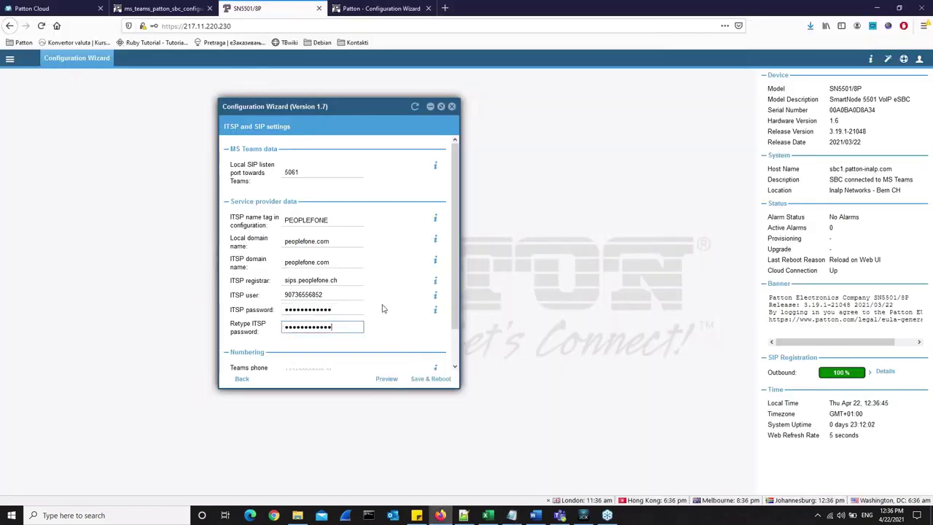
Maximize the wizard, fill in the Teams phone number range from the Other parameters file, and leave the international country code at the default 41
scroll(395, 277, down, 1)
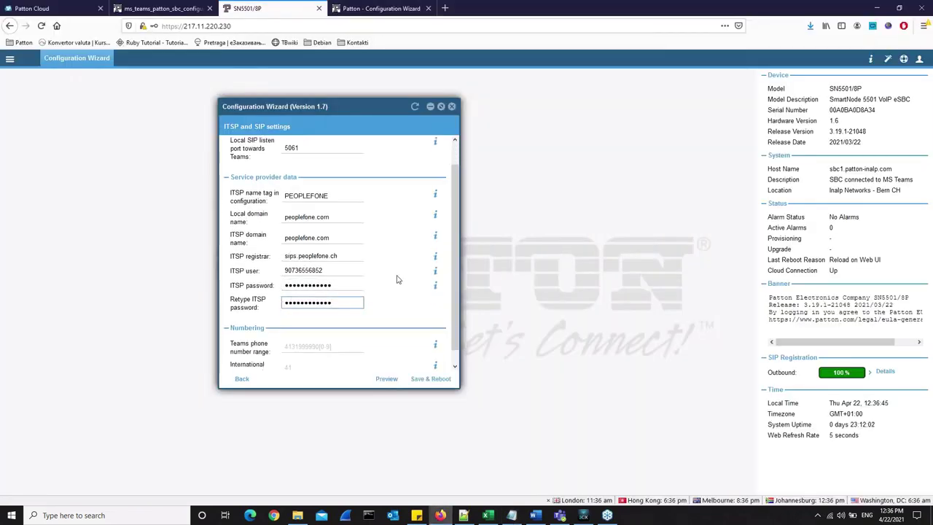
click(441, 107)
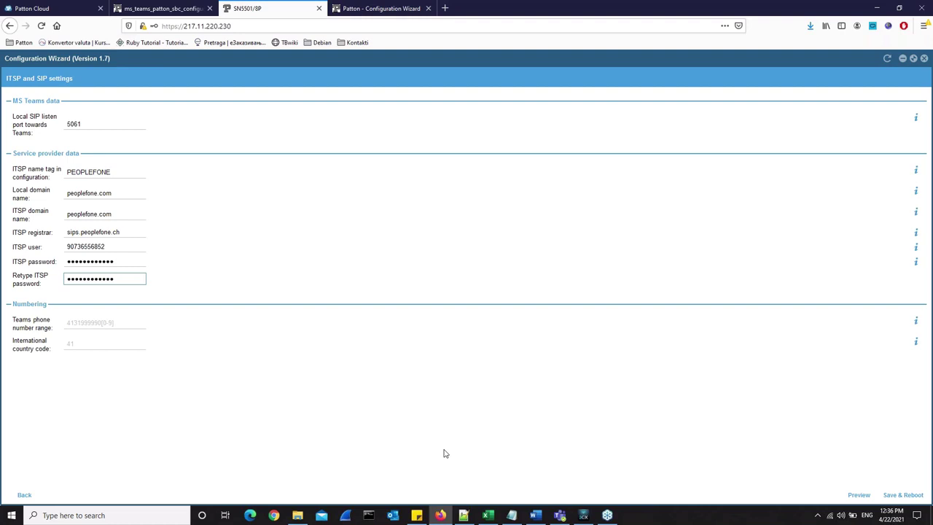
click(512, 515)
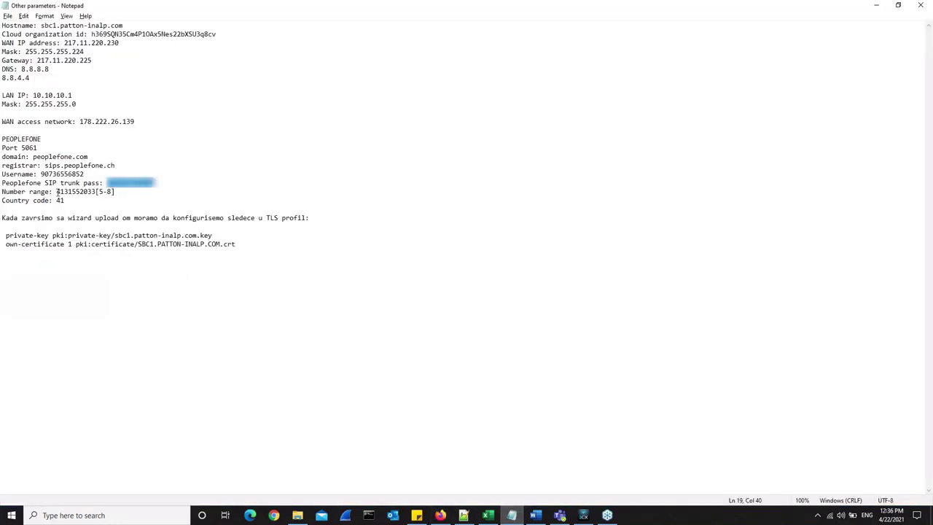
drag(57, 191, 114, 191)
key(alt+Tab)
click(81, 325)
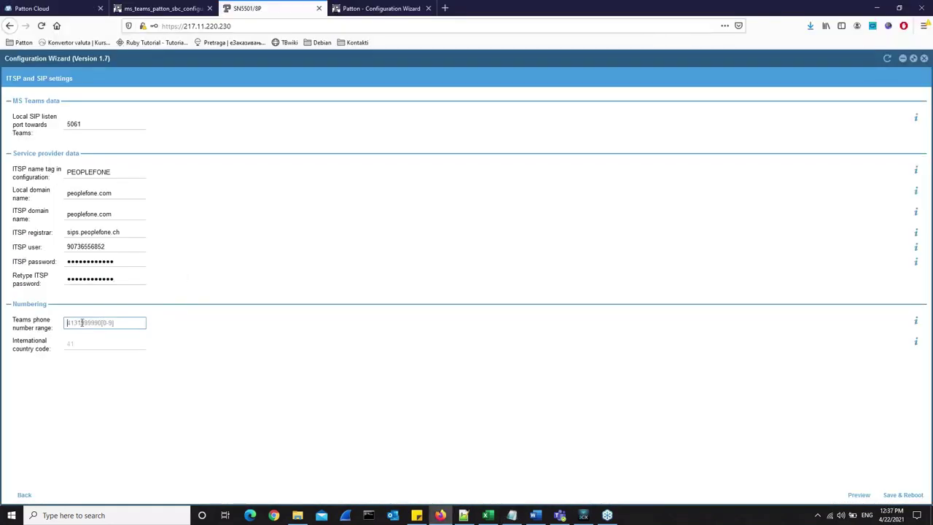
key(ctrl+v)
click(88, 344)
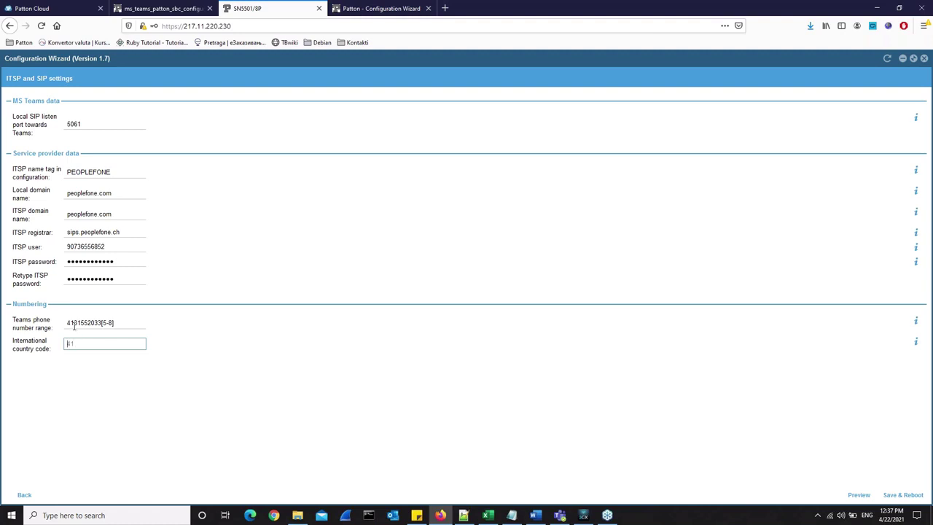
click(67, 322)
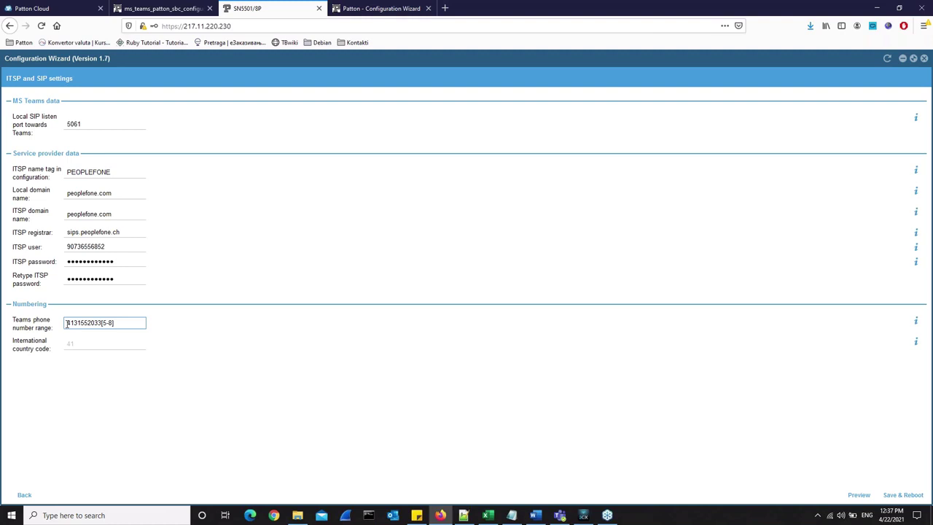
mouse_move(66, 323)
mouse_down()
mouse_move(91, 327)
mouse_move(74, 326)
mouse_up()
click(74, 343)
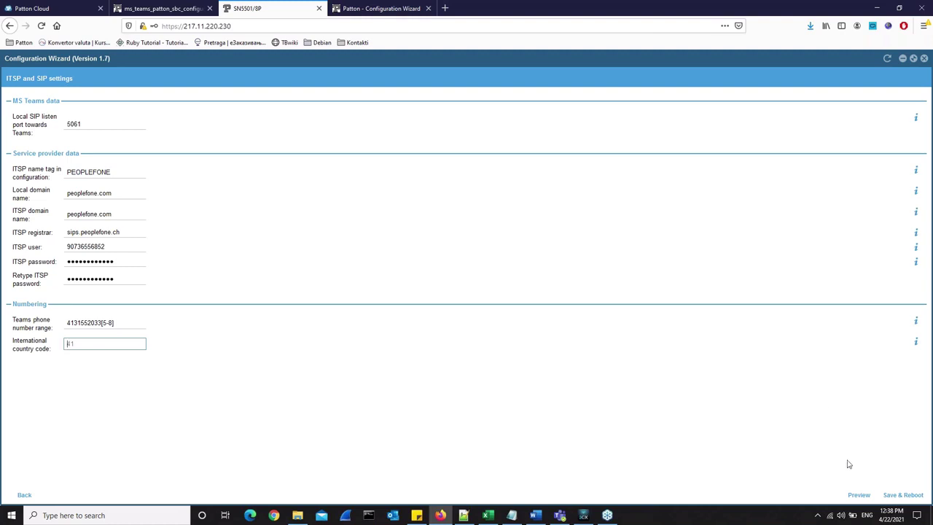
Preview the generated configuration and examine it from the system settings through the SIP interfaces to the Ethernet port bindings
click(859, 495)
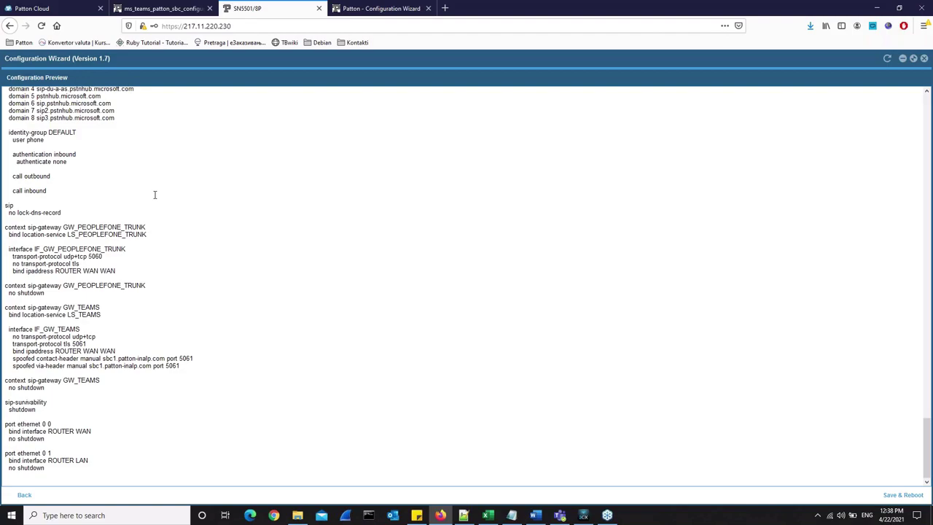
scroll(109, 180, up, 15)
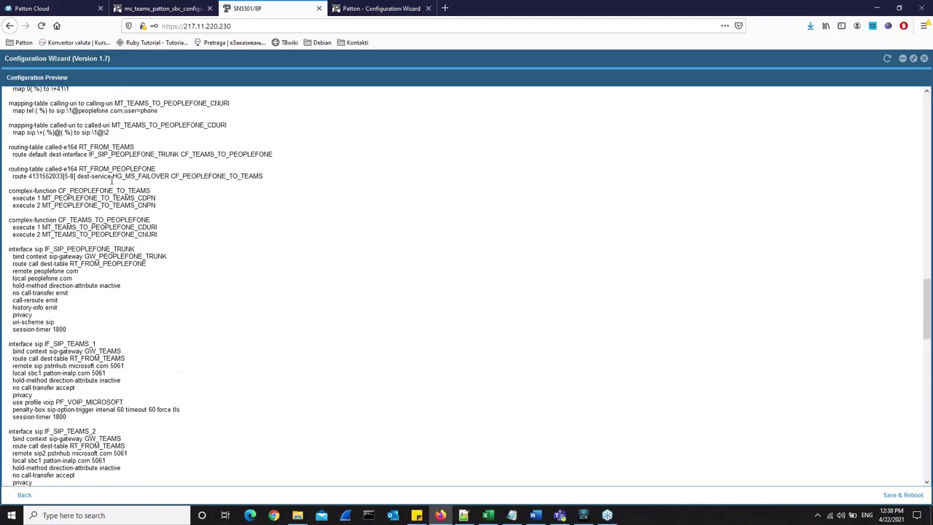
scroll(105, 177, up, 15)
scroll(99, 180, down, 5)
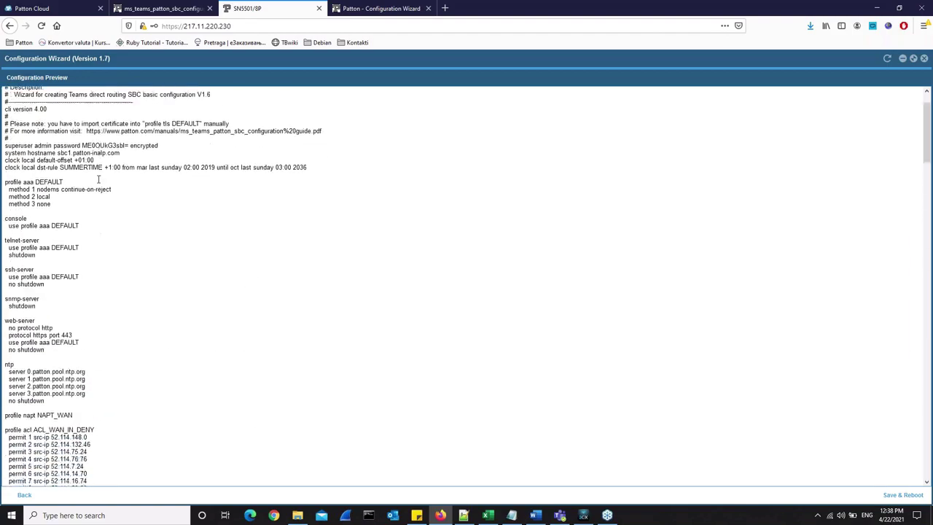
scroll(99, 180, down, 15)
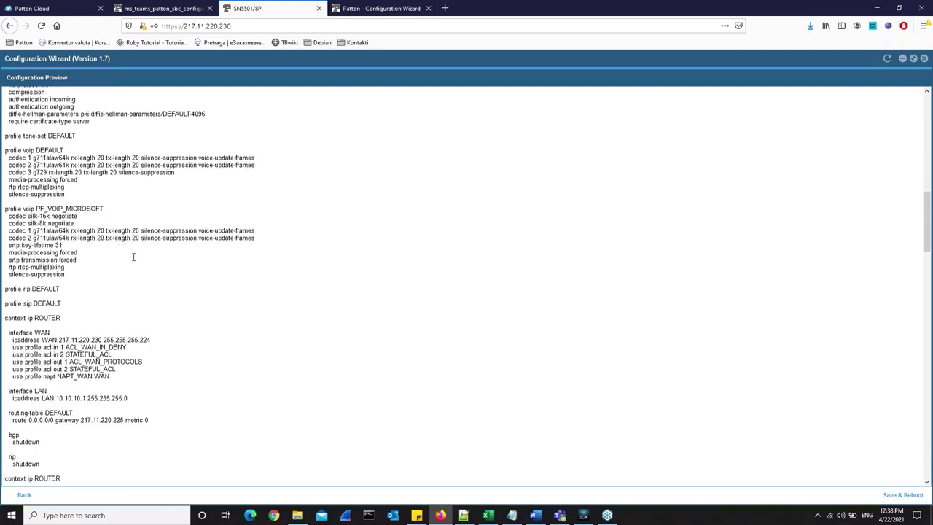
scroll(130, 260, down, 10)
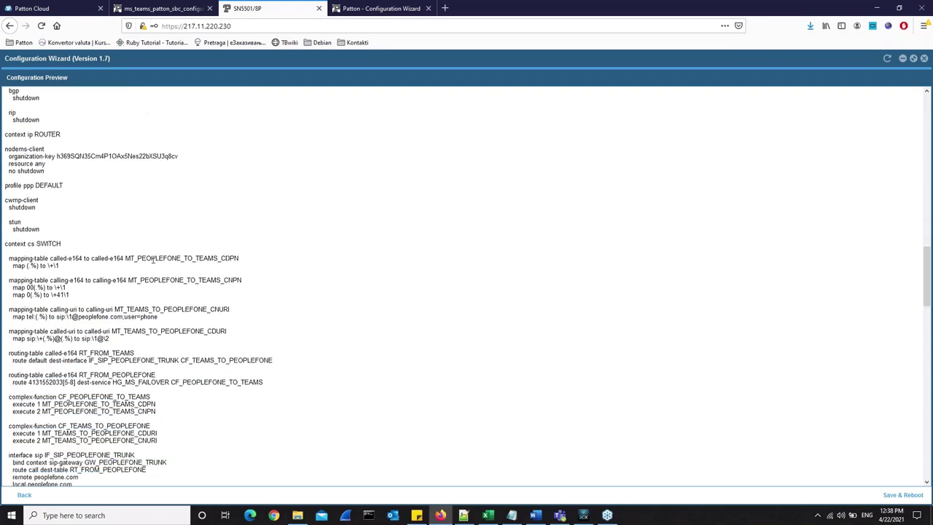
scroll(146, 264, down, 15)
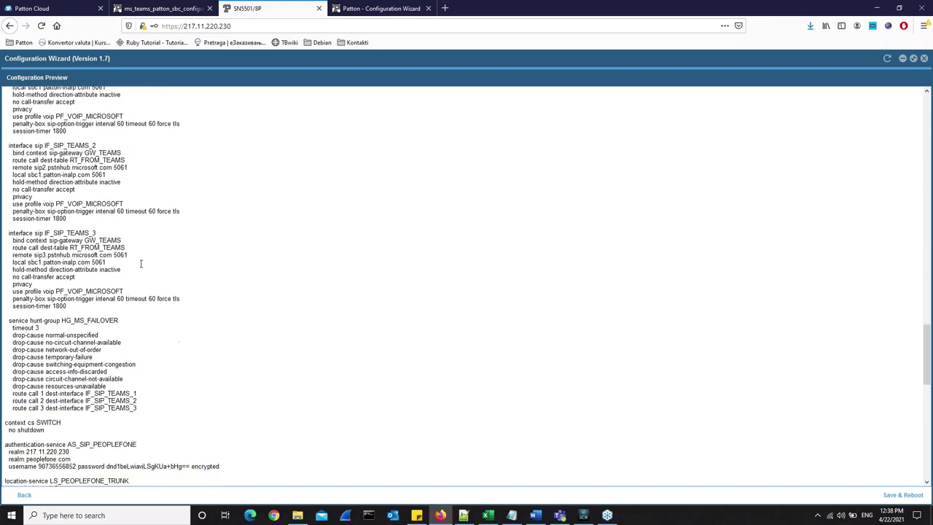
scroll(139, 264, down, 12)
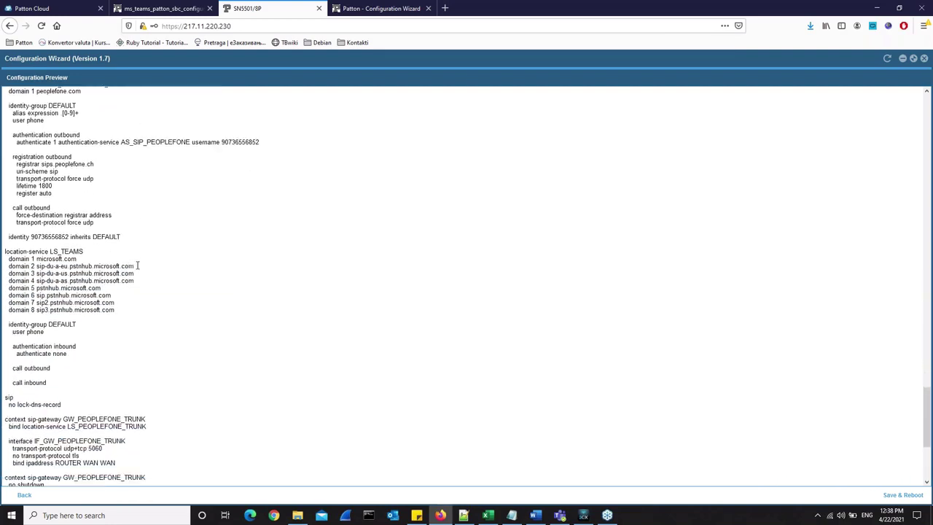
scroll(137, 266, down, 5)
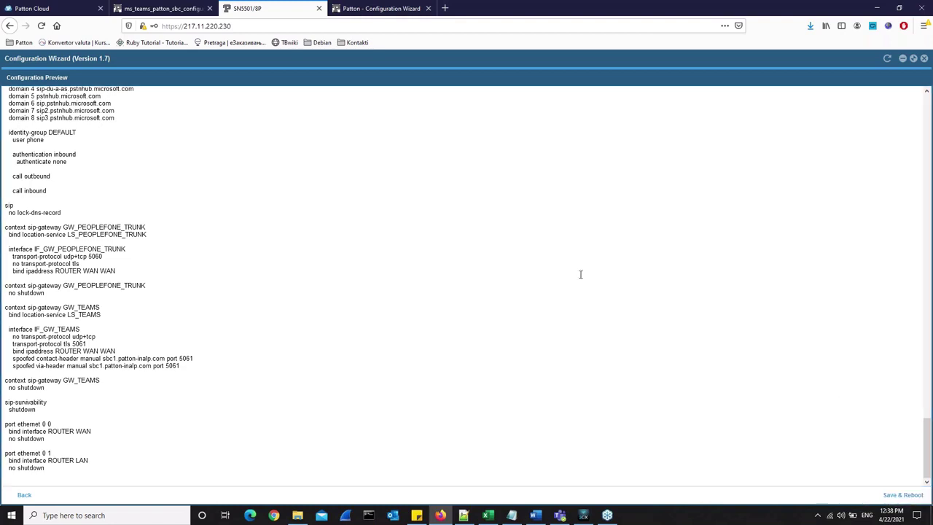
Save the generated configuration to the device and confirm applying it with a reboot
click(894, 495)
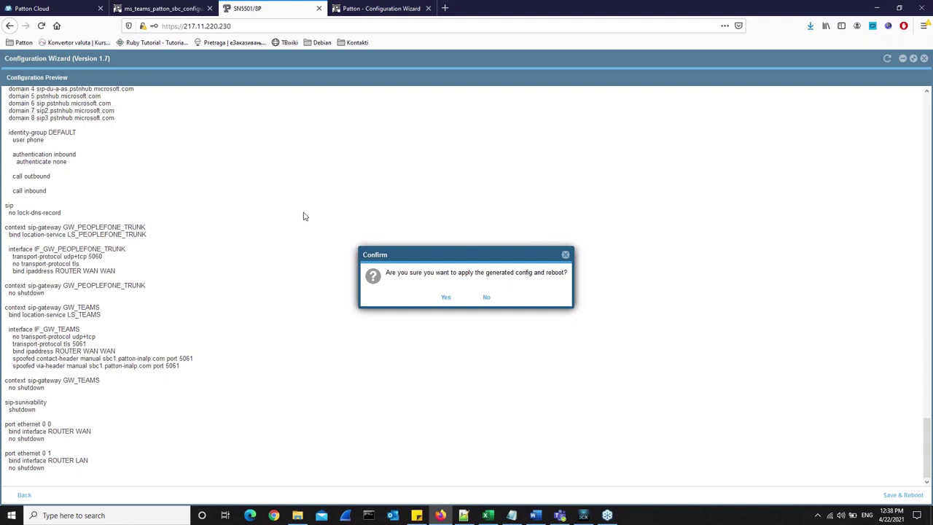
click(445, 298)
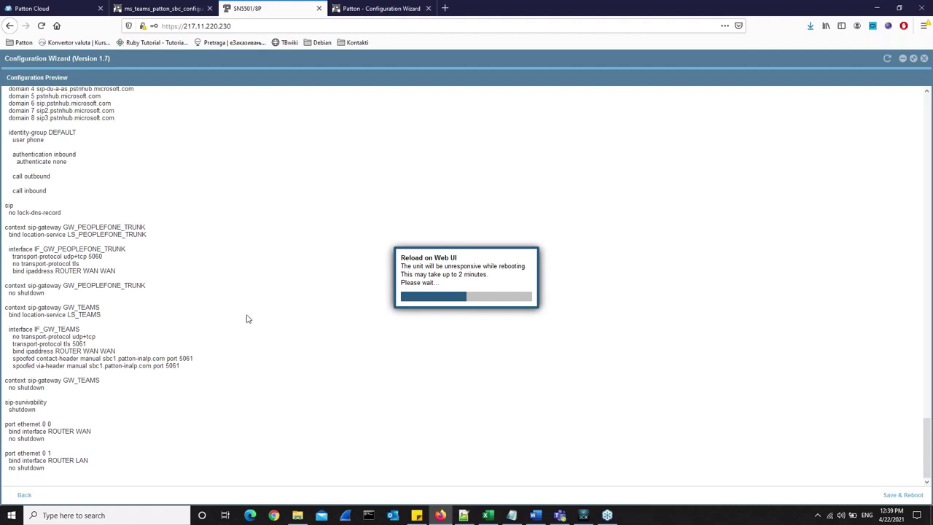
Check the SBC's status in the Patton Cloud device list, then return to the device's login page and dismiss the password-saving prompt
click(61, 10)
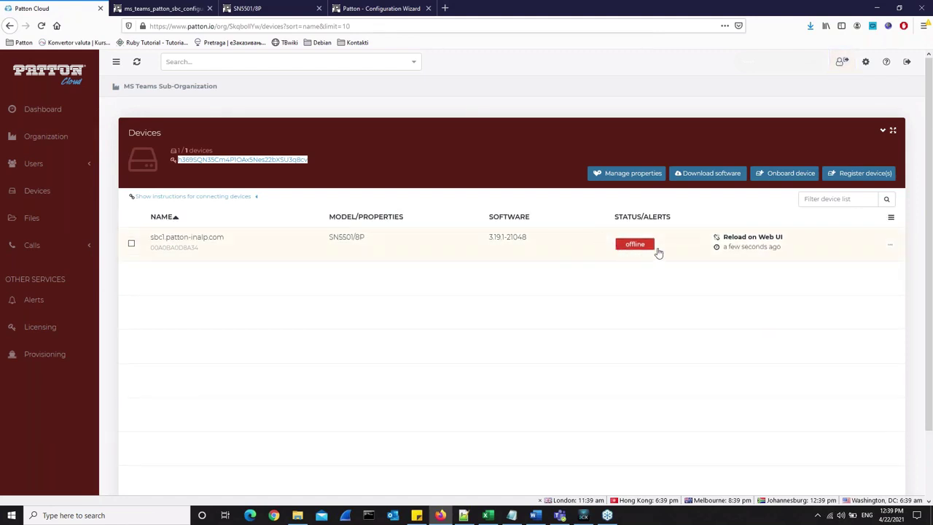
click(268, 11)
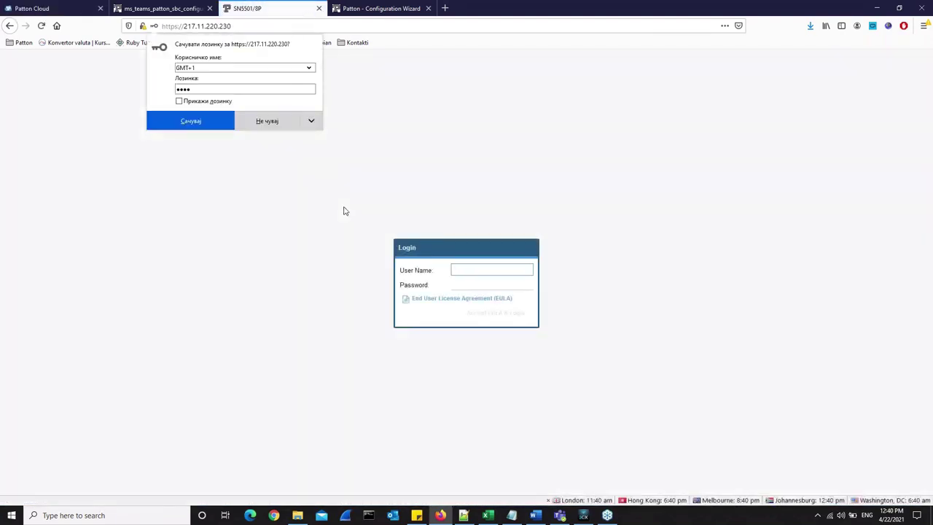
click(345, 211)
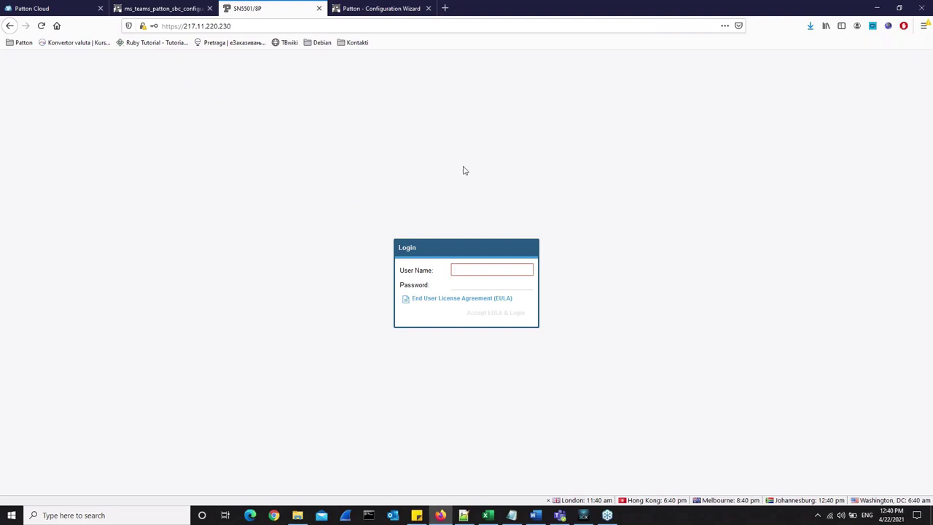
Log in to the SBC's web interface as admin with the account password, and return to the Patton Cloud device list
text(admin)
key(Tab)
text(••••)
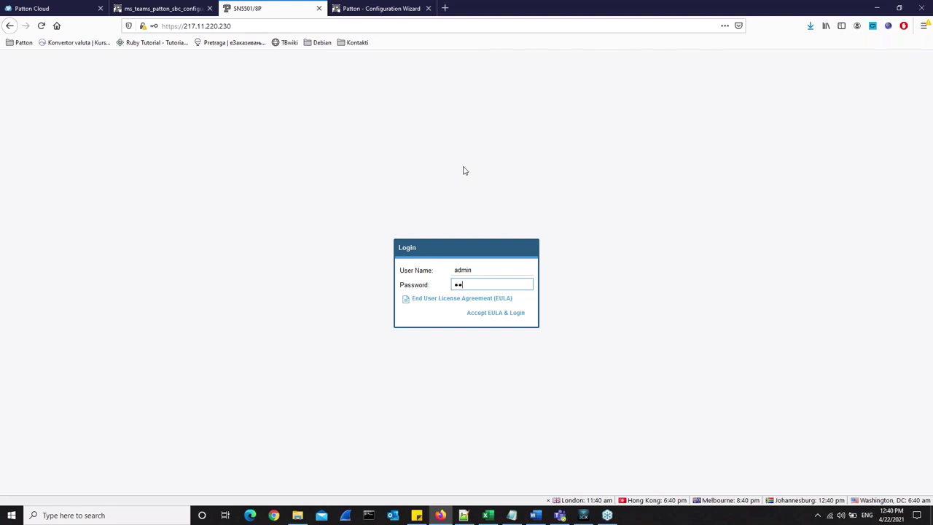
key(Return)
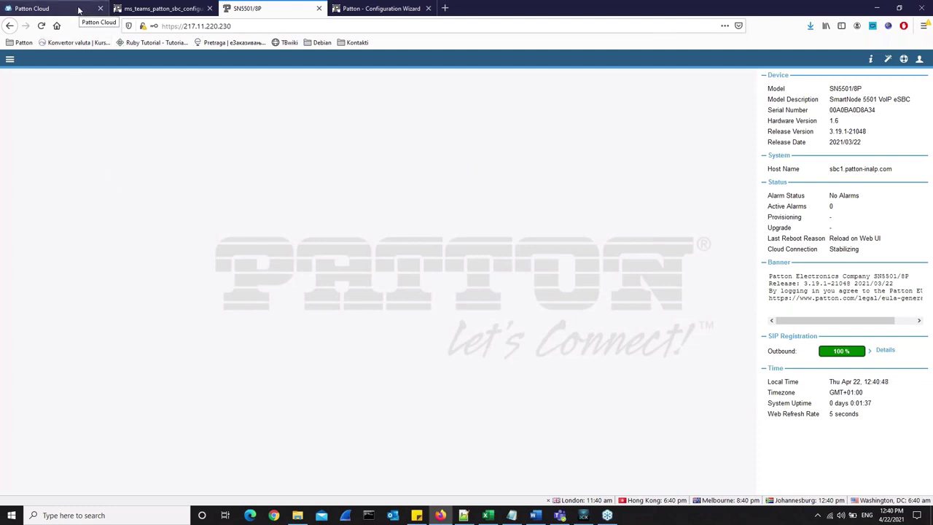
click(79, 10)
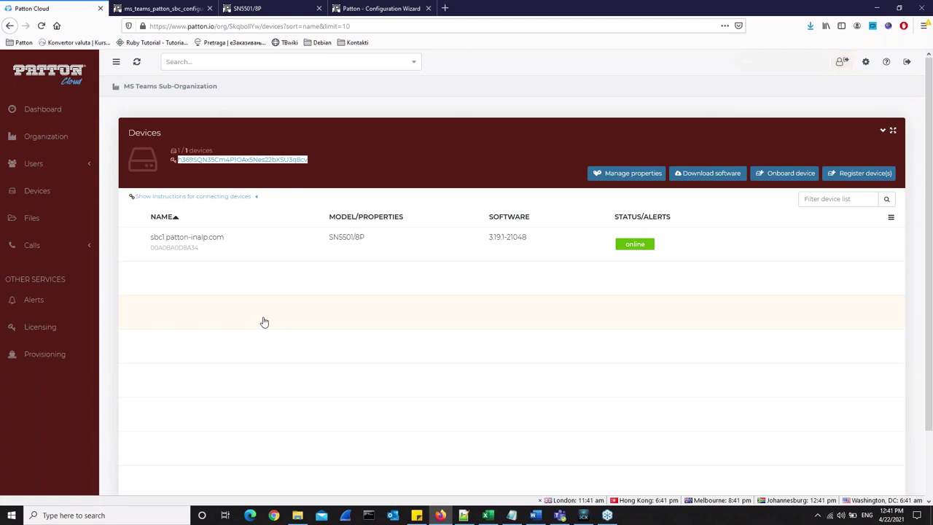
Examine section 4.3 TLS Certificate of the Teams configuration guide, covering its requirements, key pair generation and certificate request commands
click(165, 9)
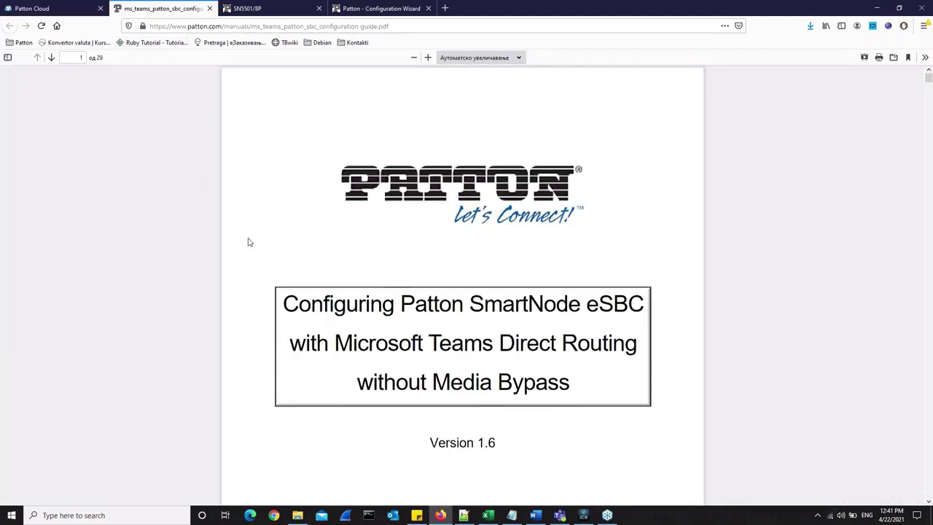
scroll(277, 241, down, 2)
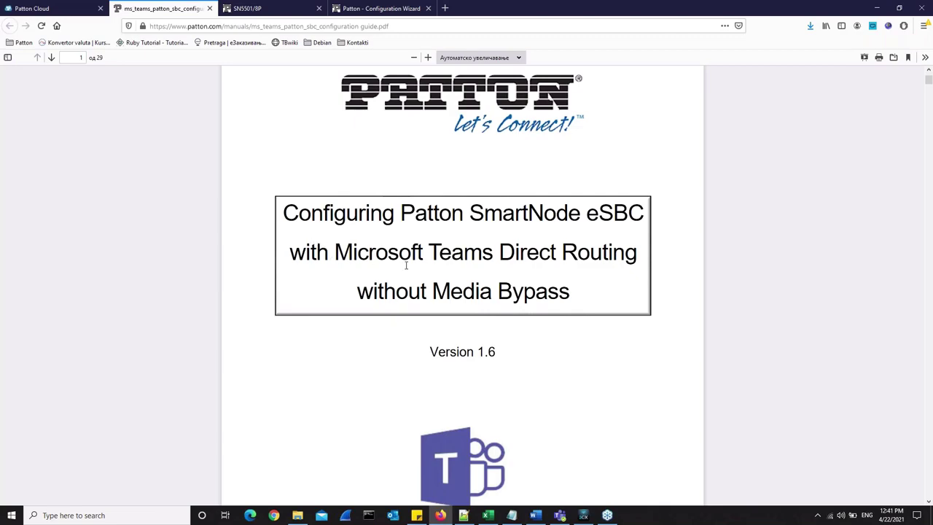
scroll(282, 270, down, 1)
scroll(282, 270, down, 10)
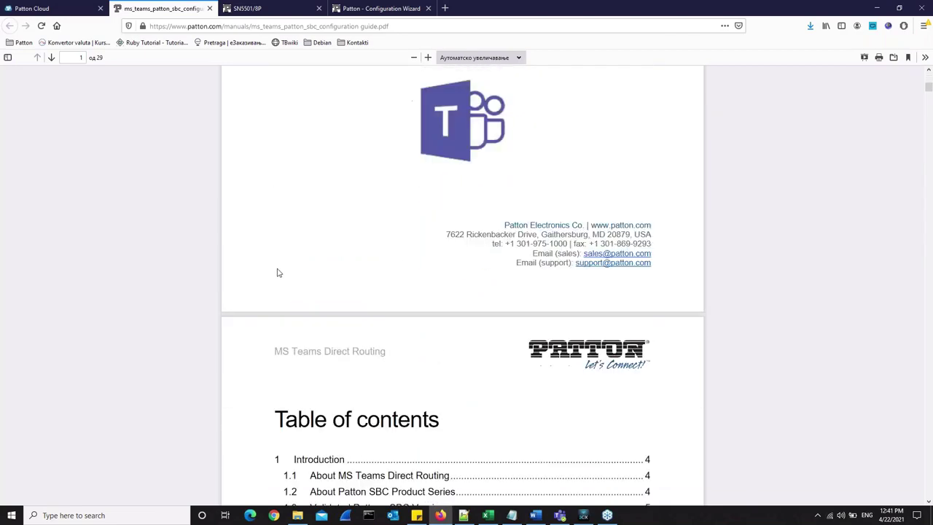
scroll(243, 269, down, 3)
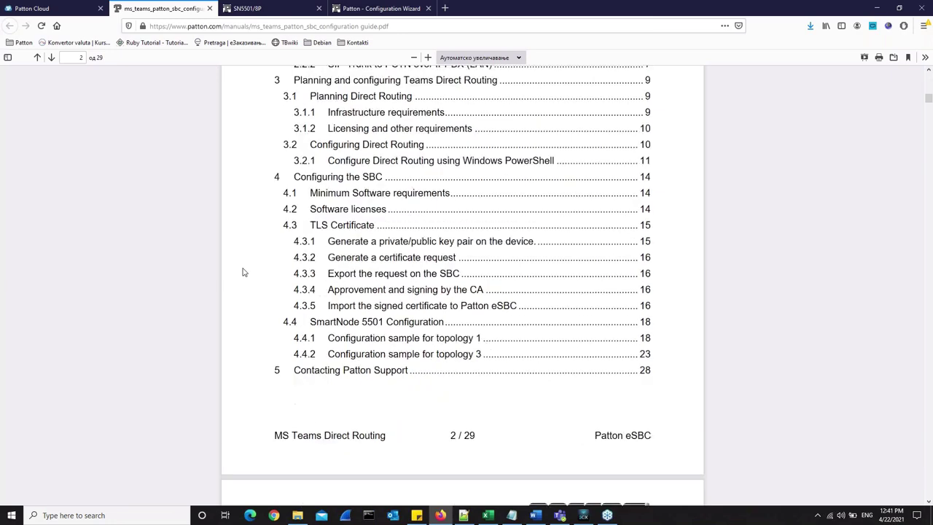
click(339, 212)
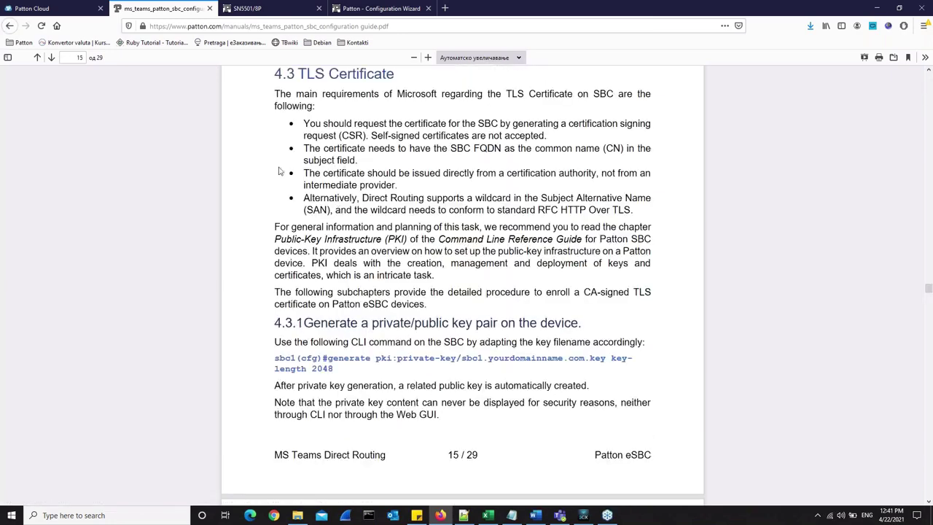
scroll(268, 149, up, 3)
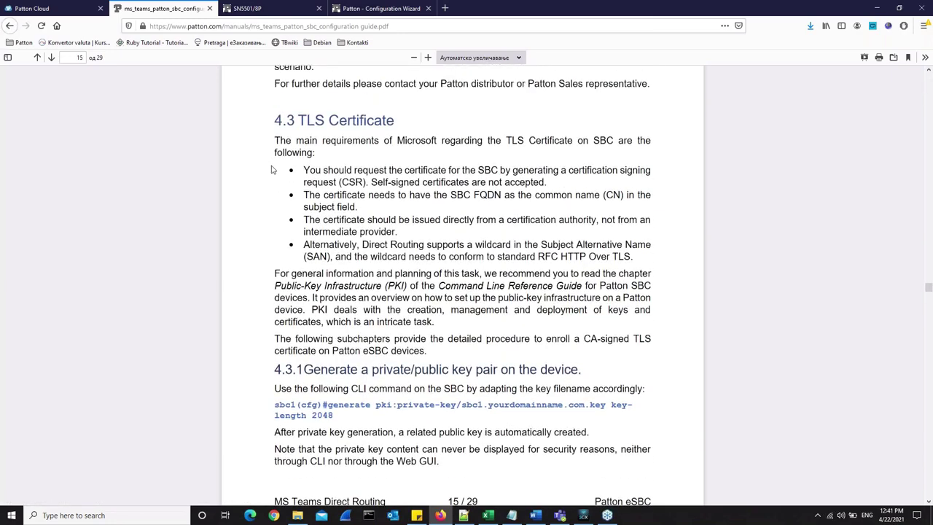
scroll(299, 243, down, 4)
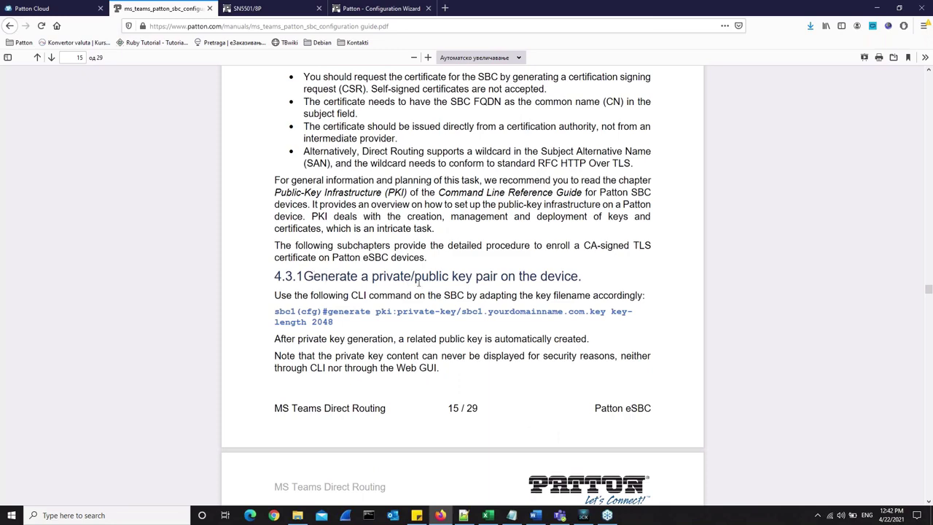
scroll(328, 277, down, 5)
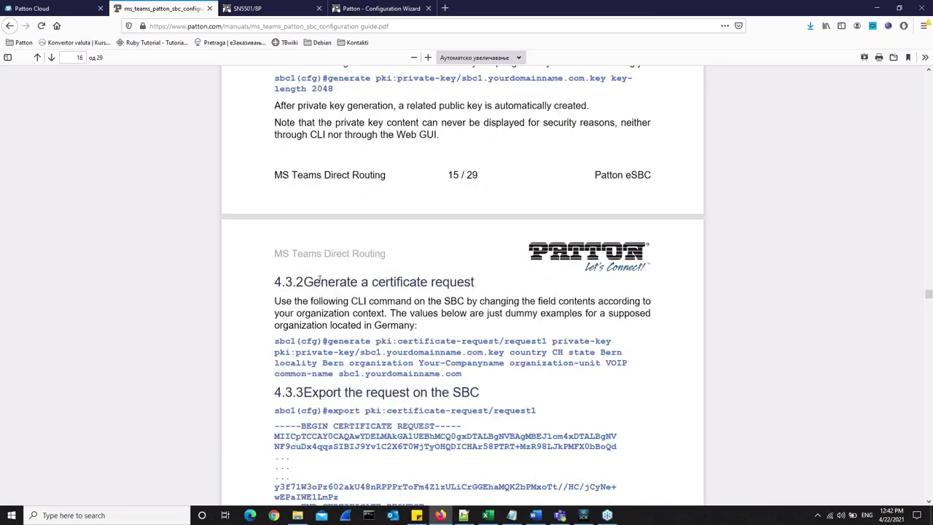
scroll(408, 292, up, 2)
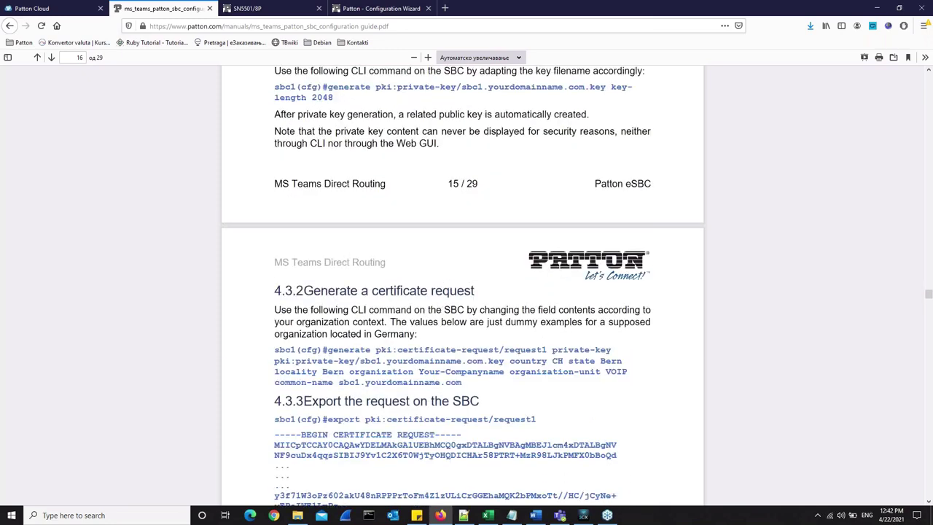
scroll(409, 291, down, 1)
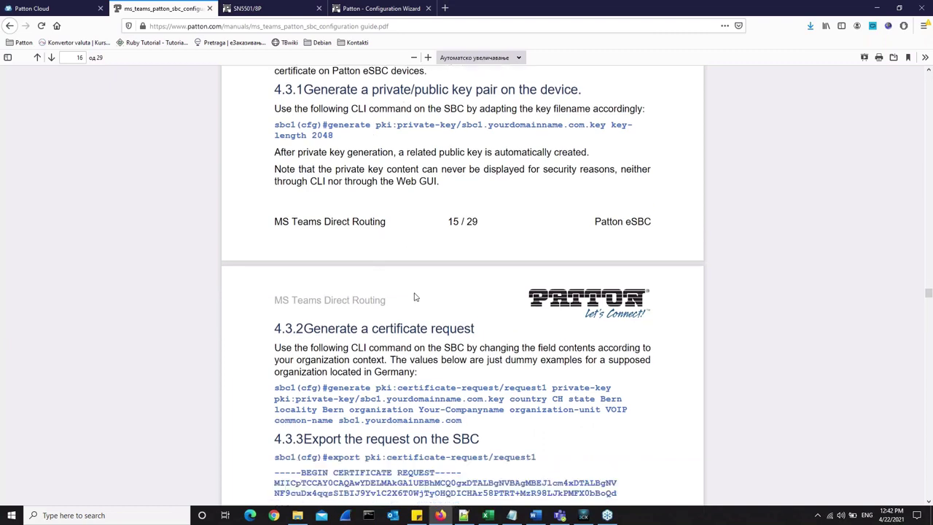
scroll(411, 290, up, 2)
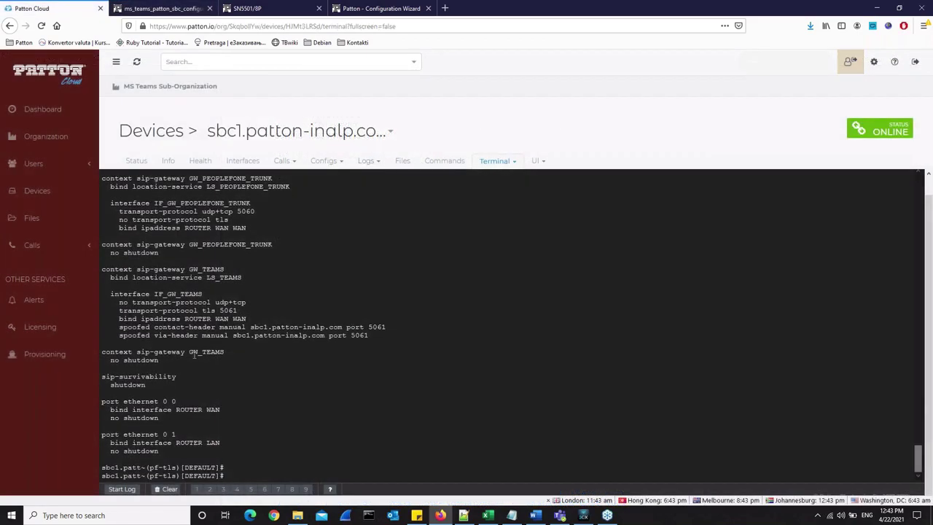
Leave the pf-tls configuration mode in the Patton Cloud device terminal with the exit command
key(Return)
key(Return)
key(Return)
key(Return)
key(Return)
text(exit)
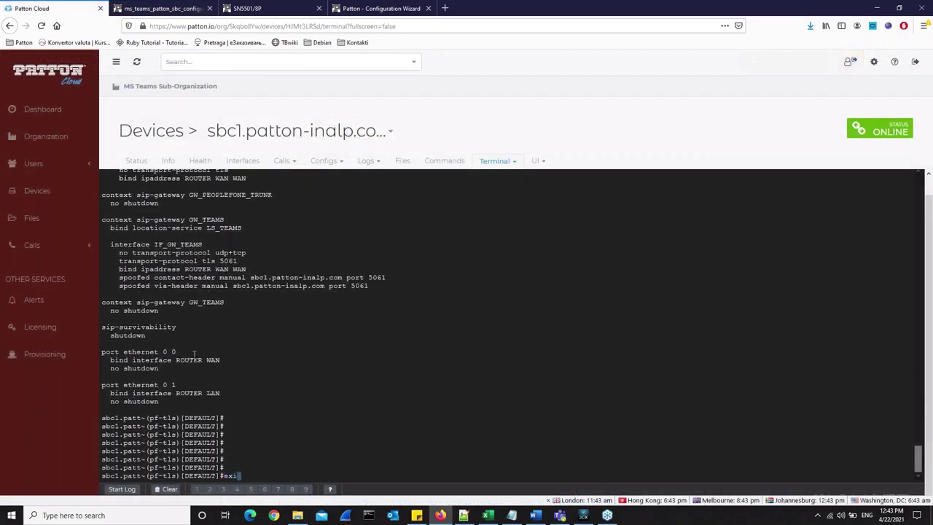
key(Return)
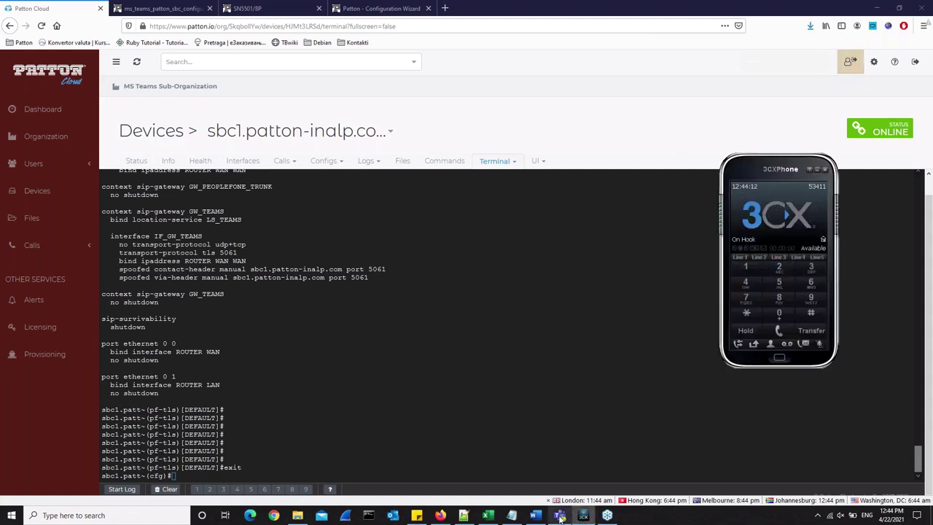
Open the INALP brojevi text file from the MS Teams video recording folder and copy the second listed phone number
key(alt+Tab)
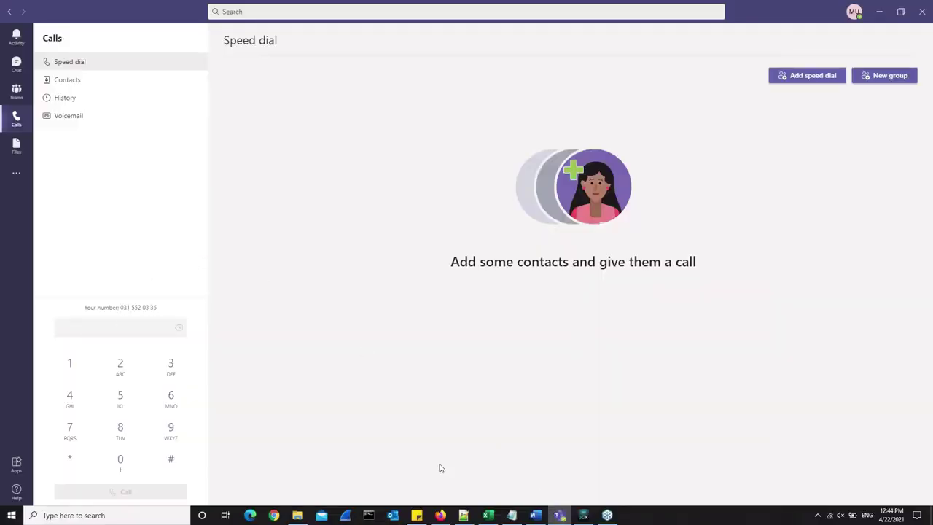
click(582, 515)
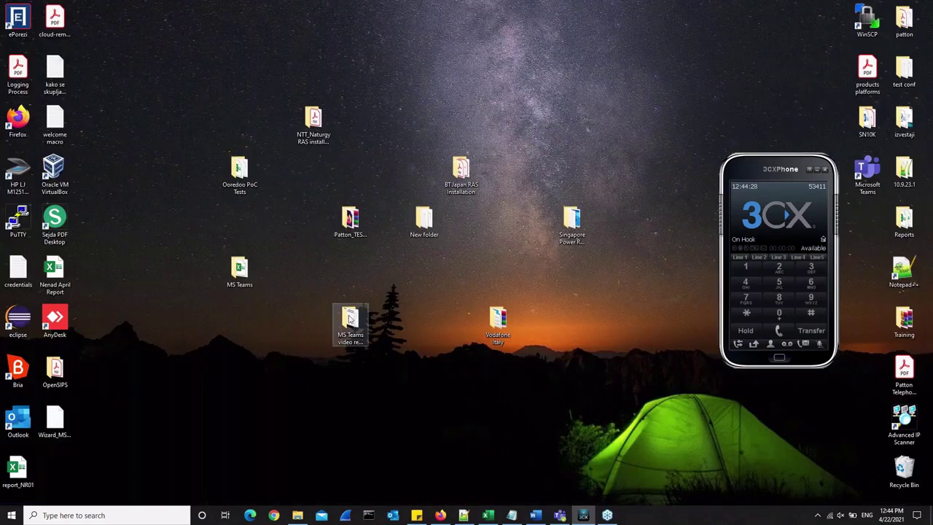
double_click(349, 318)
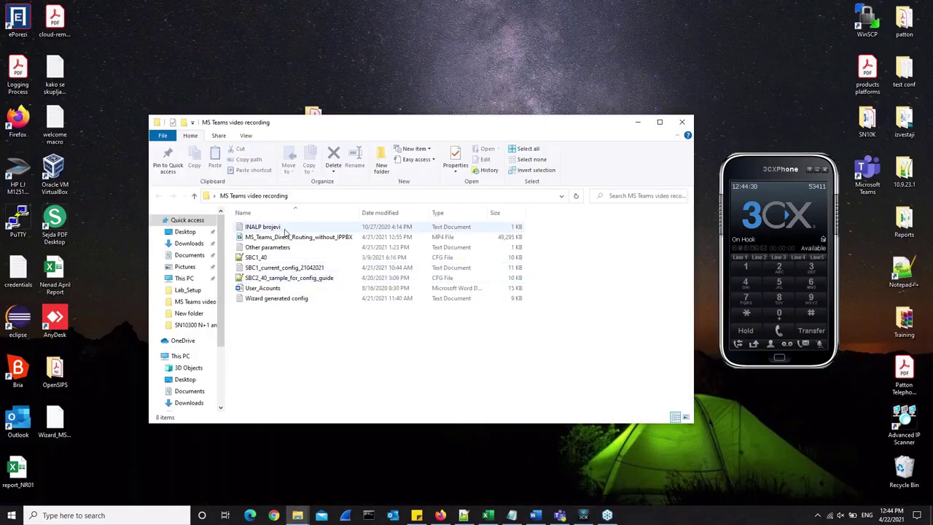
click(283, 228)
double_click(283, 229)
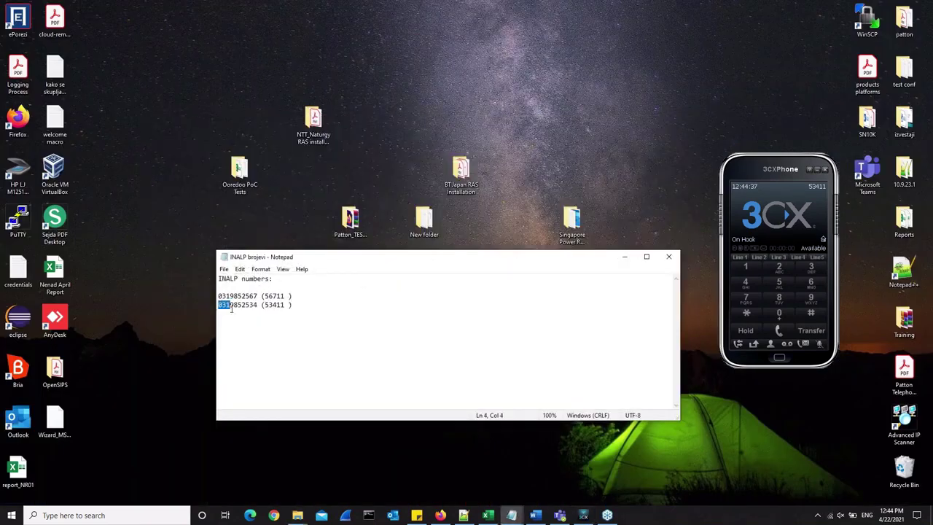
Switch to Microsoft Teams, call the copied phone number from the dial pad, and bring up 3CXPhone
key(alt+Tab)
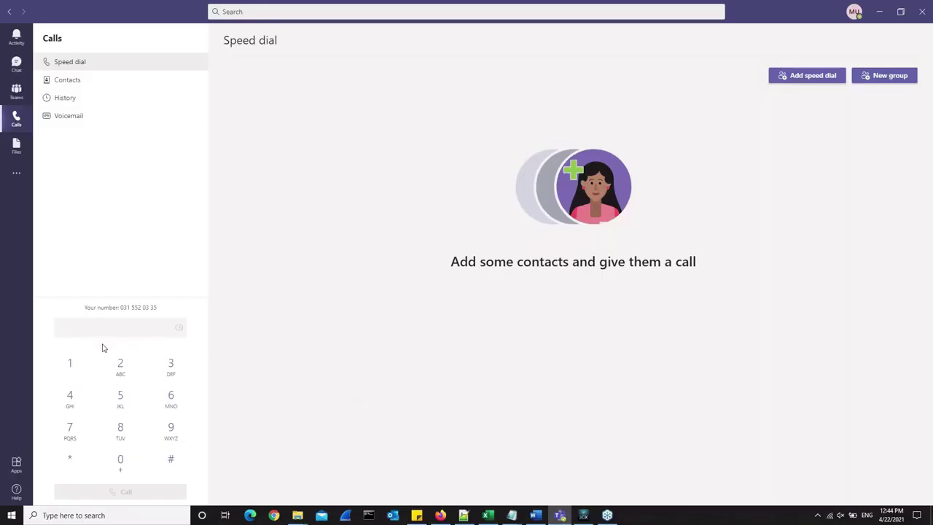
click(103, 337)
key(ctrl+v)
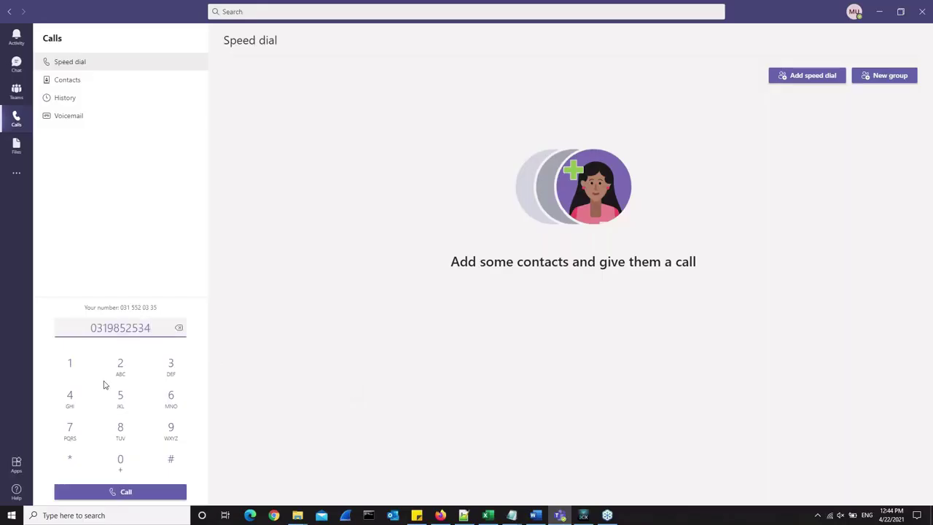
click(119, 493)
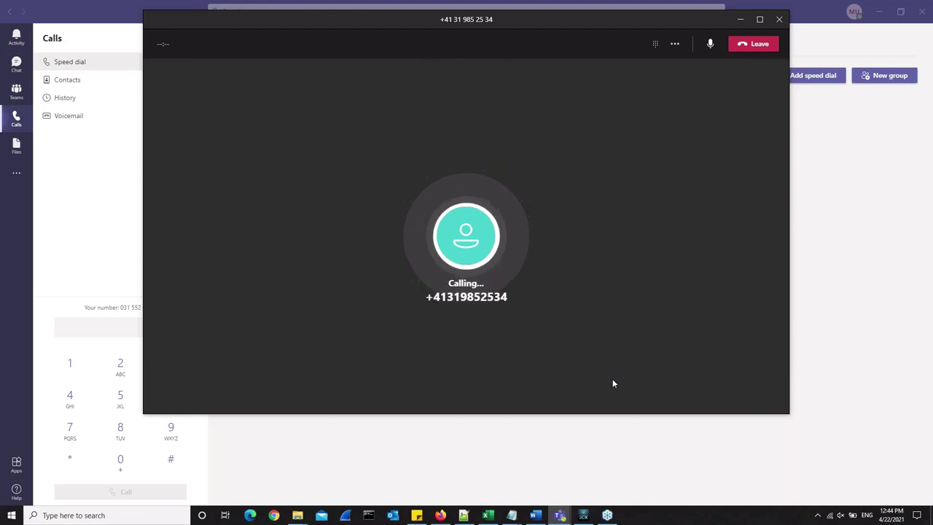
click(583, 515)
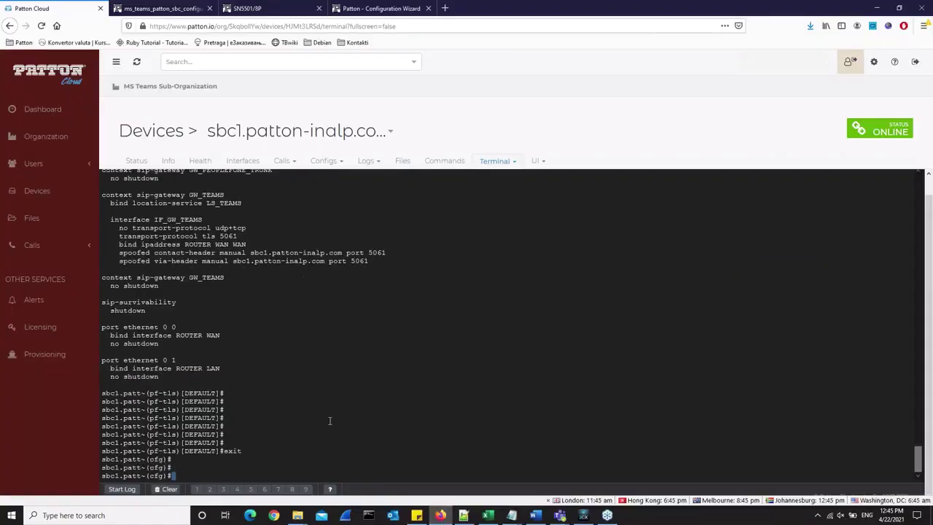
Monitor the active call in the Patton Cloud device terminal with "show call-control call continuously"
key(Return)
key(Return)
text(show cal)
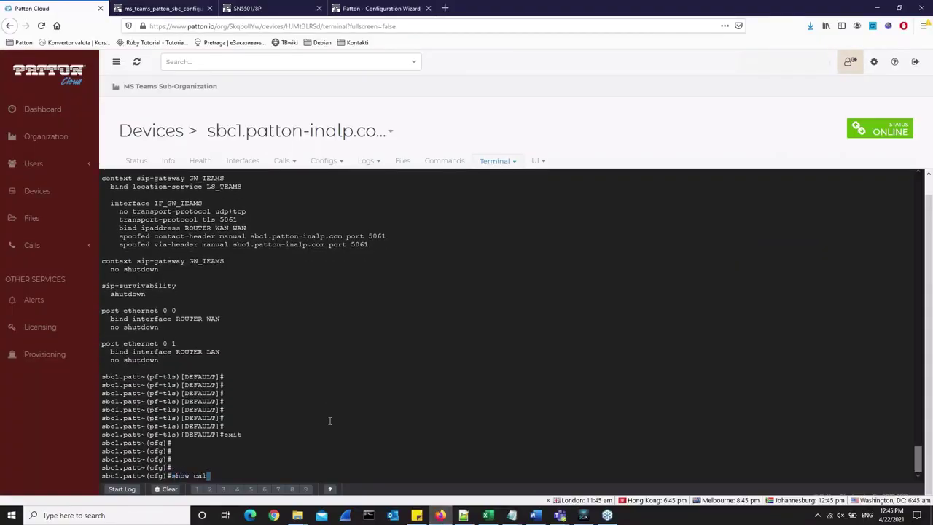
text(l-control call)
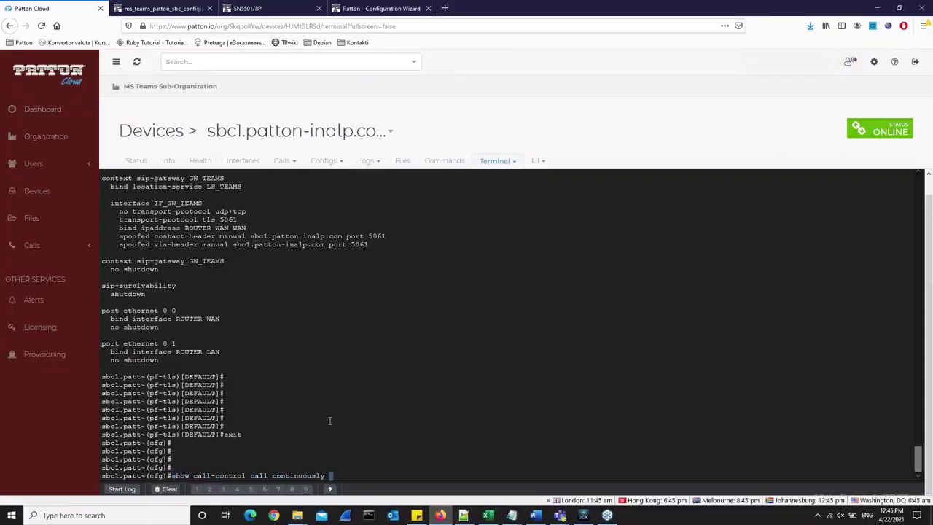
text( continuously)
key(Return)
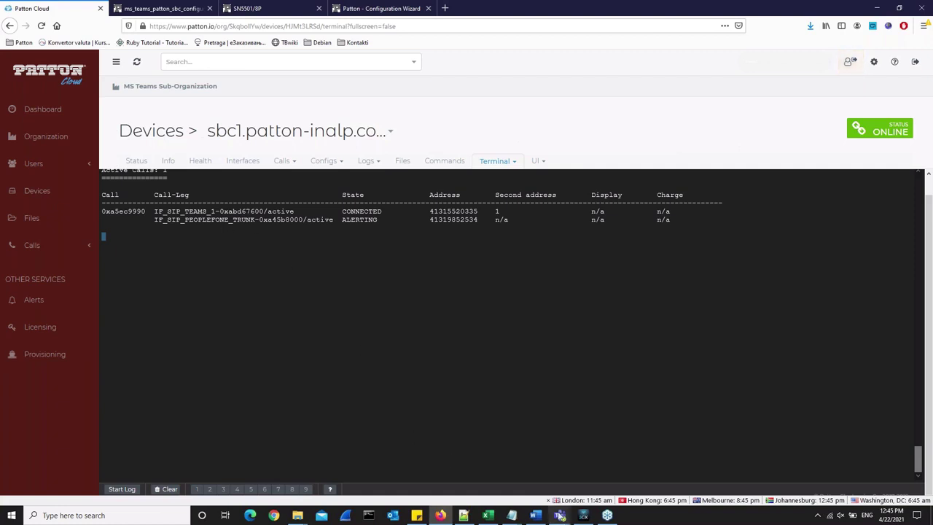
Switch to the active Microsoft Teams call and hang up
mouse_move(560, 515)
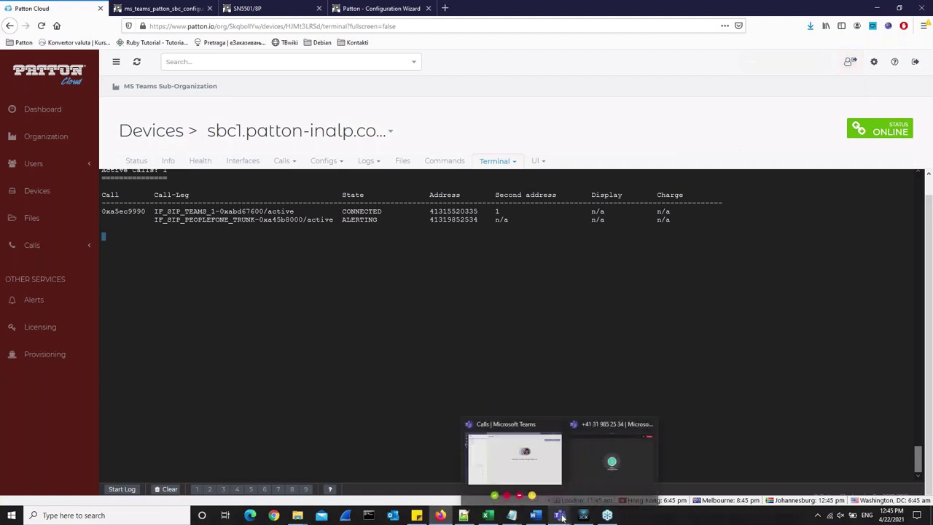
click(593, 454)
click(755, 44)
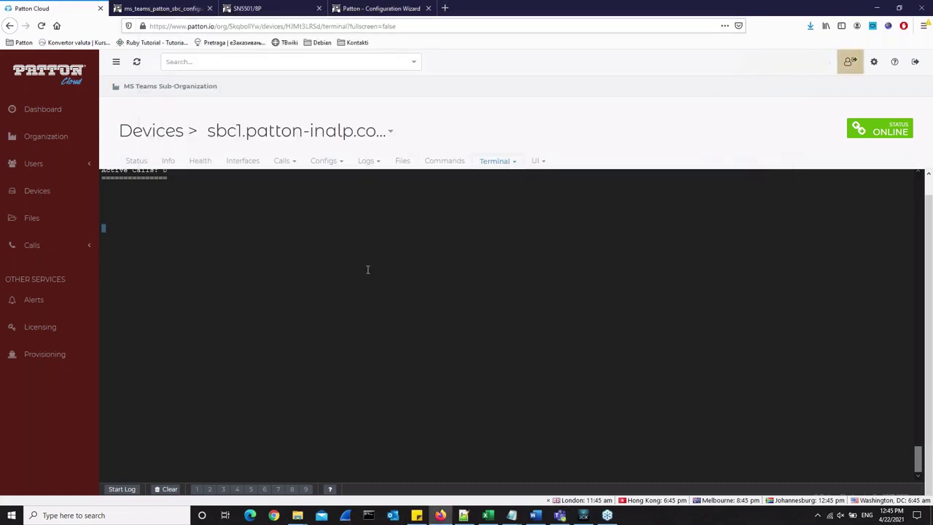
Switch to the Microsoft Teams calls view for the number to dial and bring up 3CXPhone over it
click(583, 515)
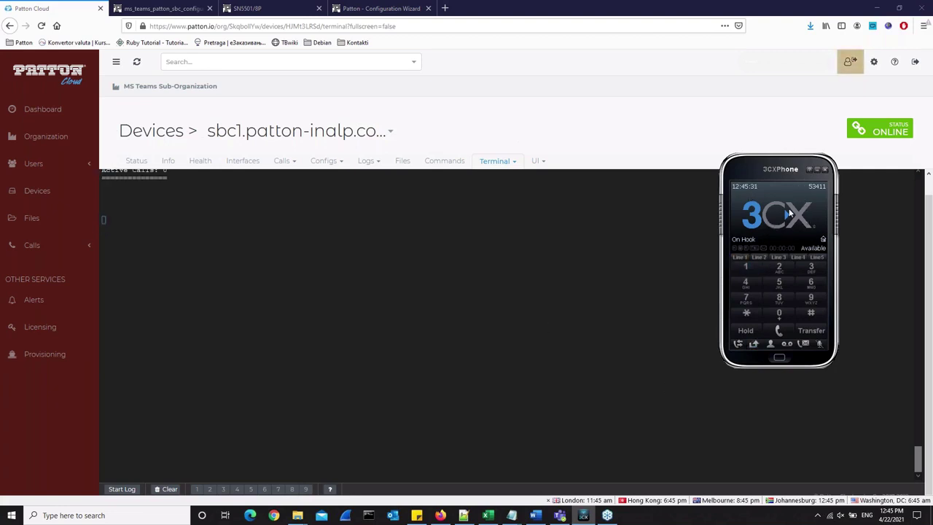
click(566, 516)
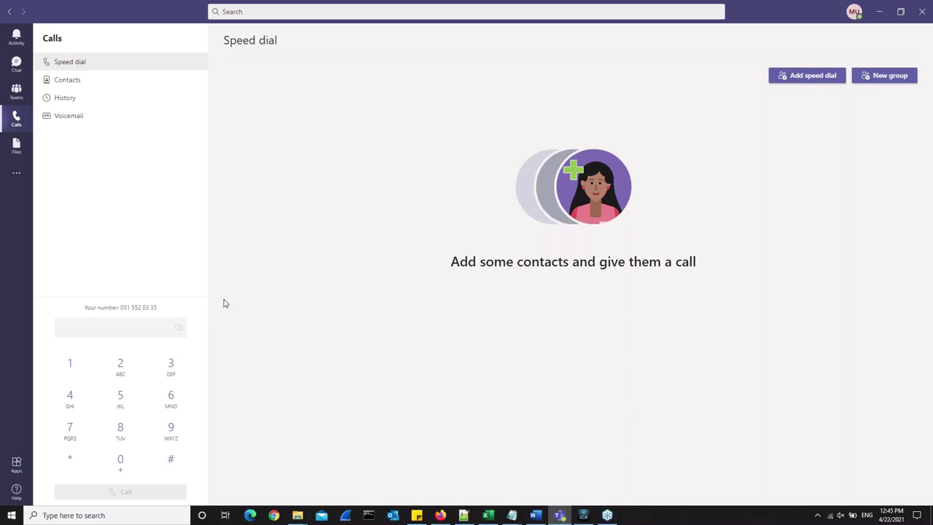
click(585, 517)
Open a line in 3CXPhone, enter the user's own phone number shown in Teams, and place the call
click(779, 331)
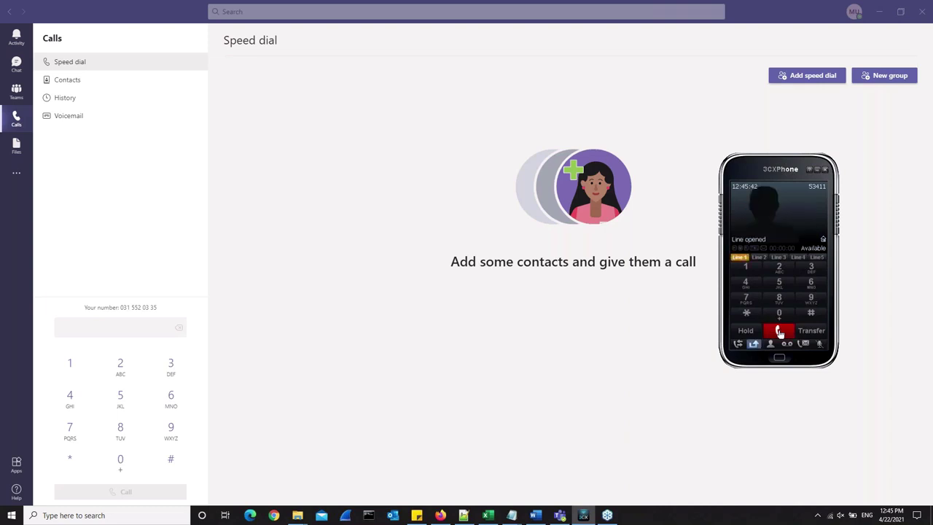
click(779, 314)
click(810, 267)
click(745, 266)
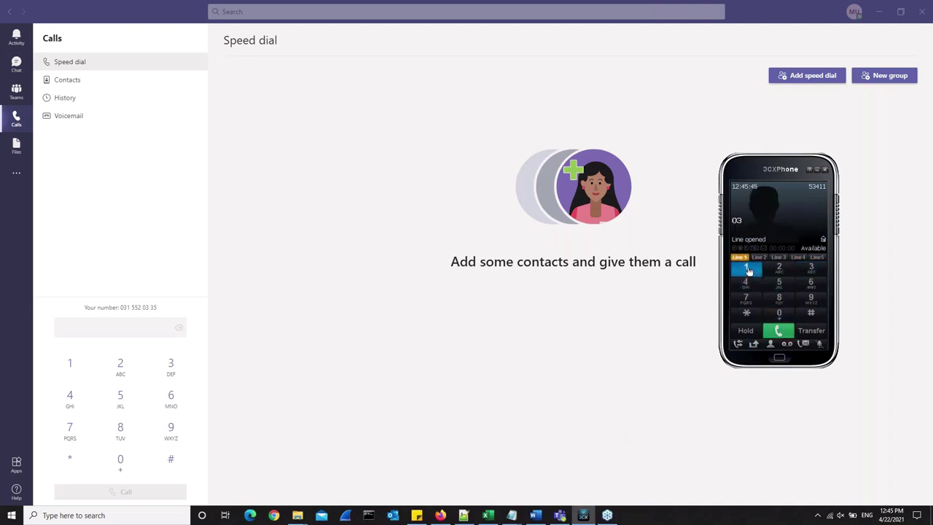
click(783, 282)
click(782, 282)
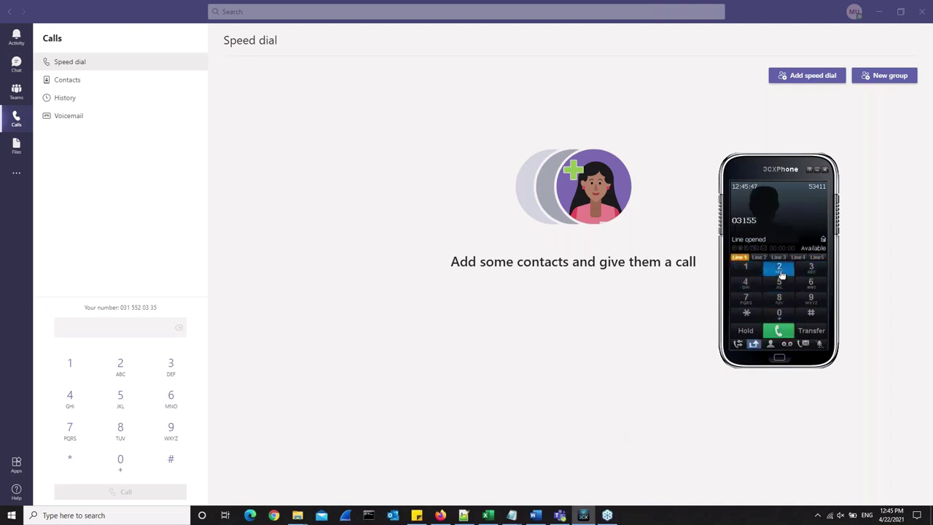
click(779, 270)
click(778, 313)
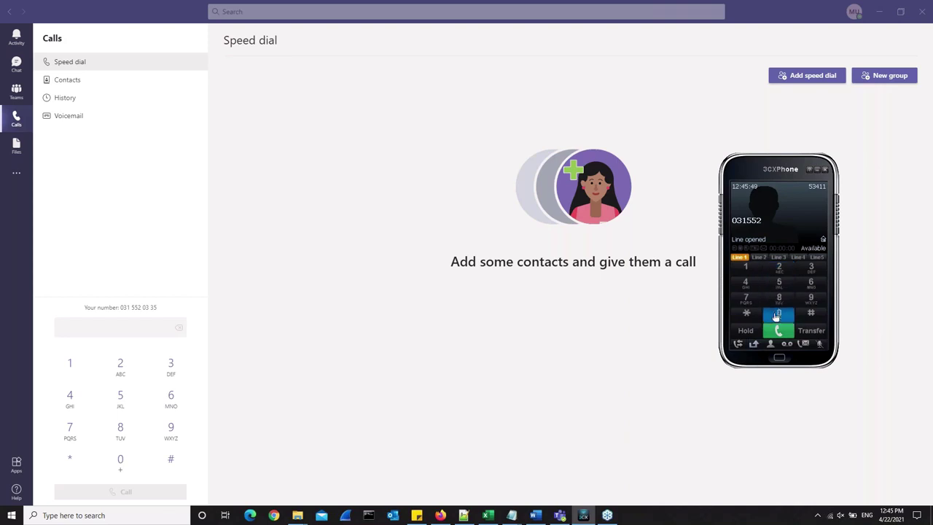
click(810, 269)
click(810, 271)
click(778, 283)
click(779, 331)
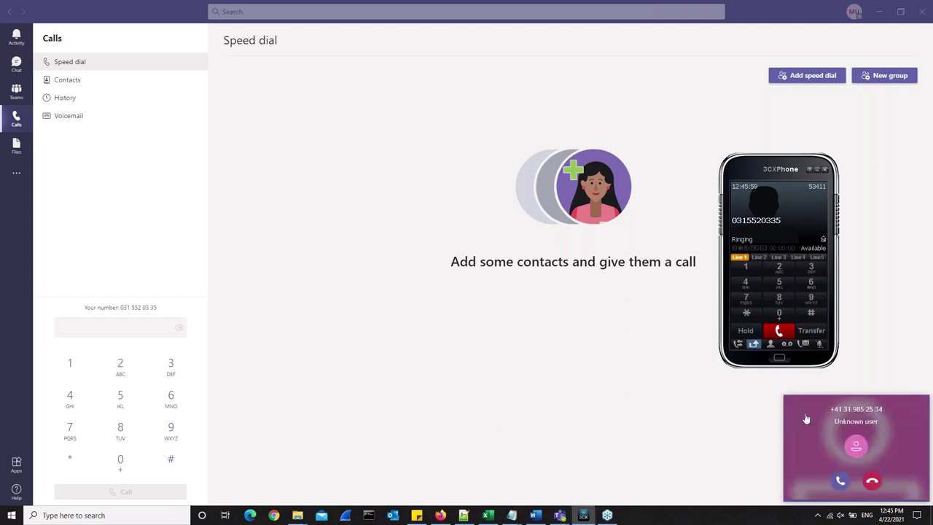
Check the incoming Teams call's legs in the Patton Cloud terminal and end the call from 3CXPhone
click(440, 515)
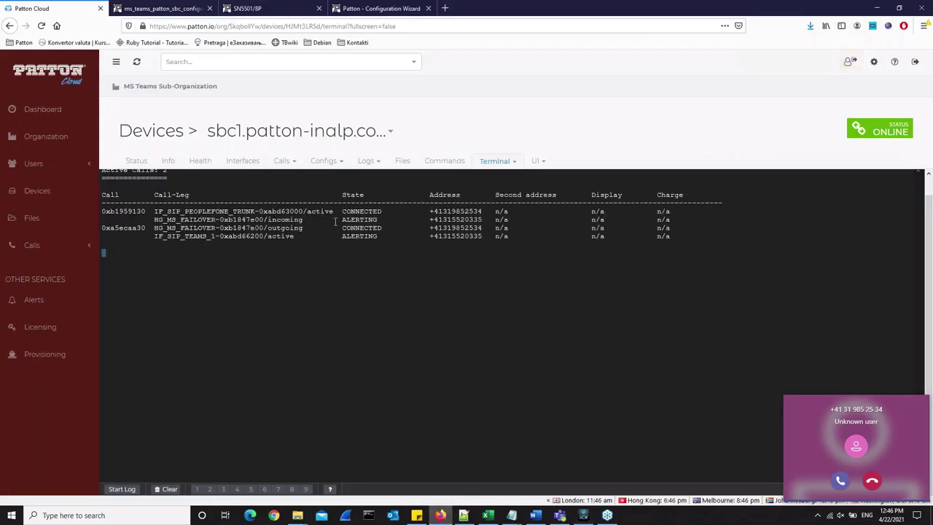
click(583, 515)
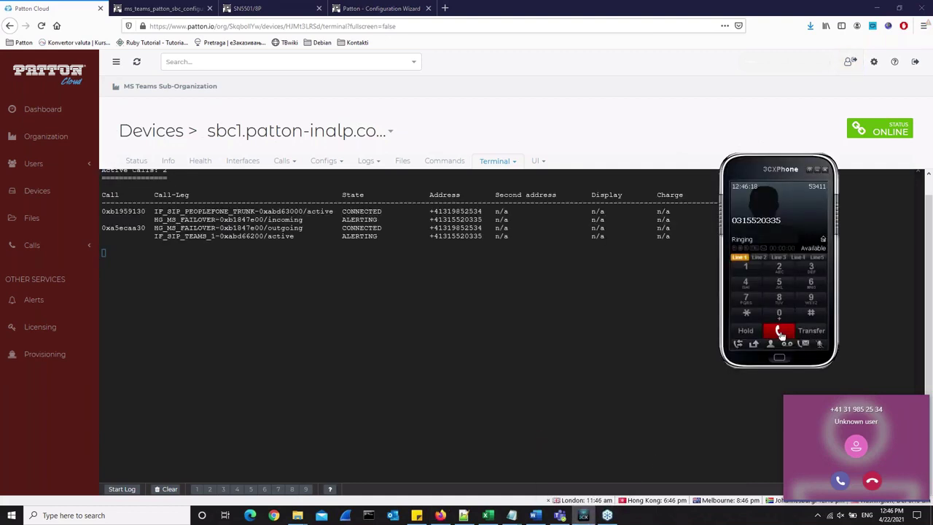
click(779, 332)
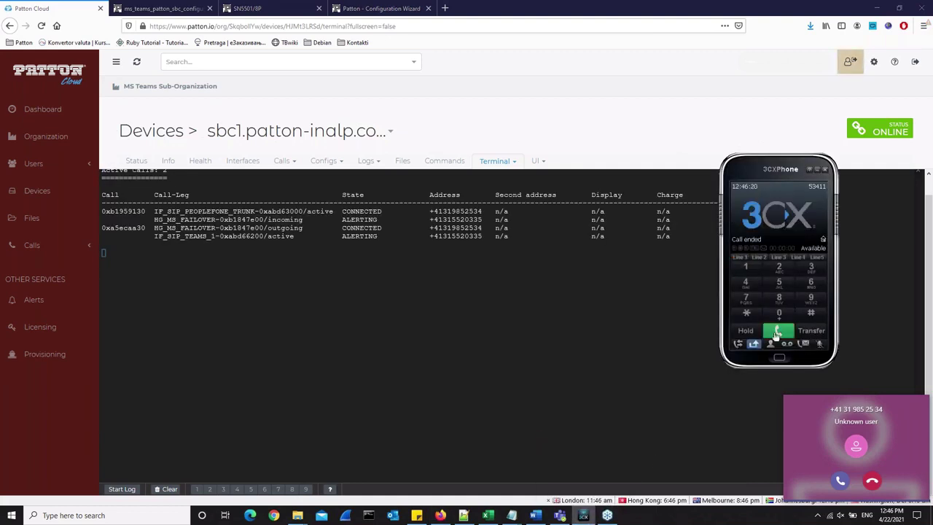
Return to the Patton Cloud terminal, stop the continuous call monitoring, and enter a few blank lines at the prompt
click(630, 369)
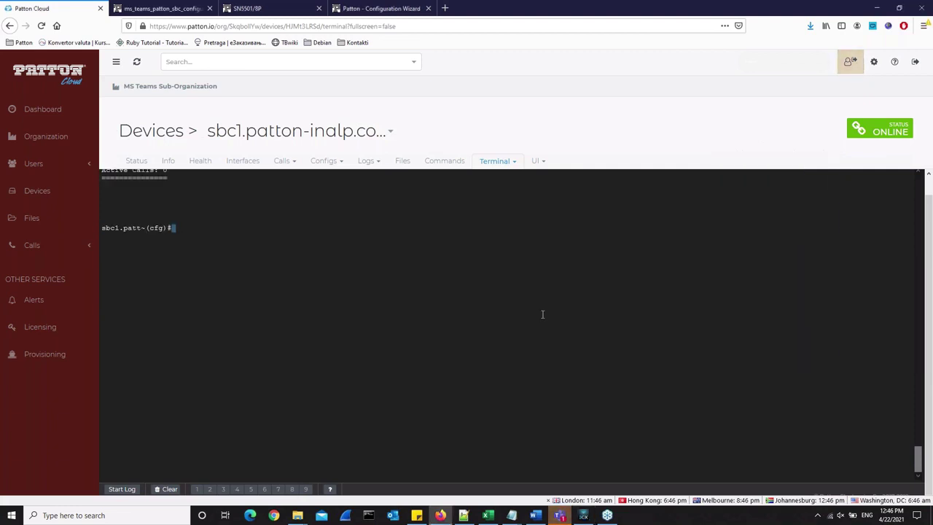
key(Return)
key(Return)
key(Return)
key(Return)
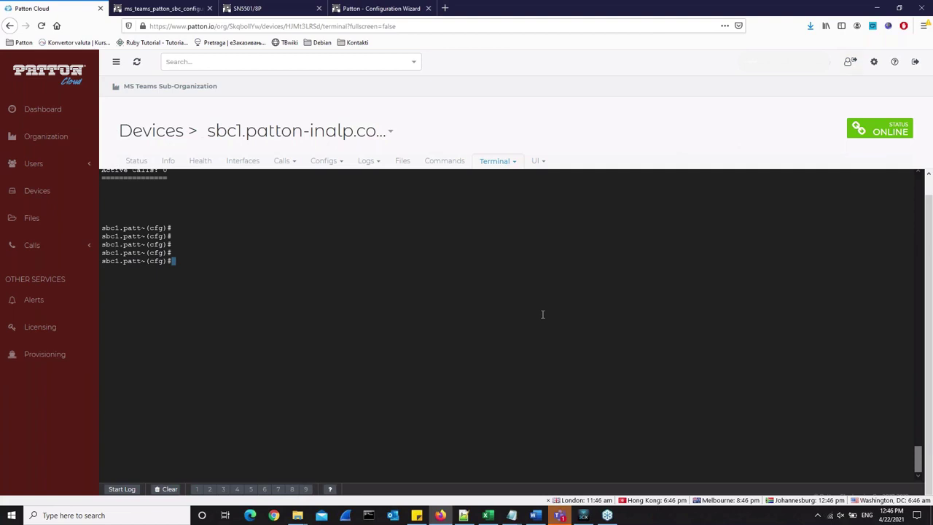